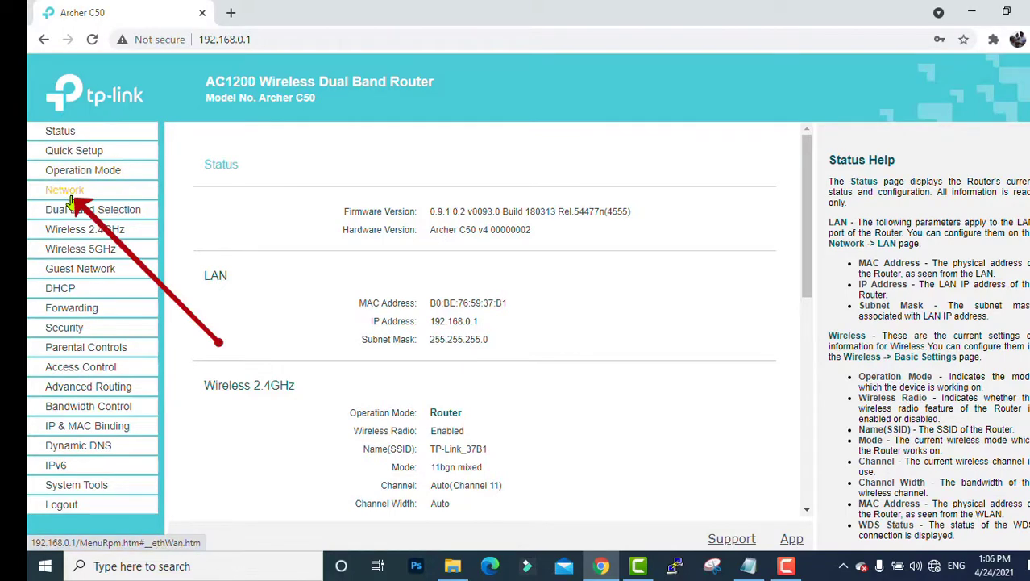
- Switch the WAN connection type to Static IP
{"action": "left_click", "coordinate": [144, 197]}
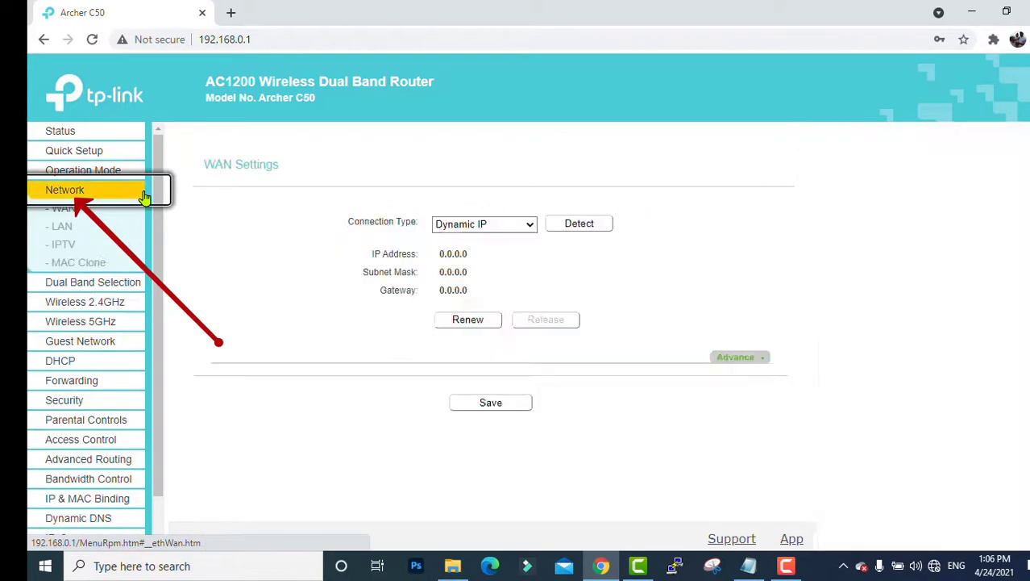
{"action": "left_click", "coordinate": [532, 228]}
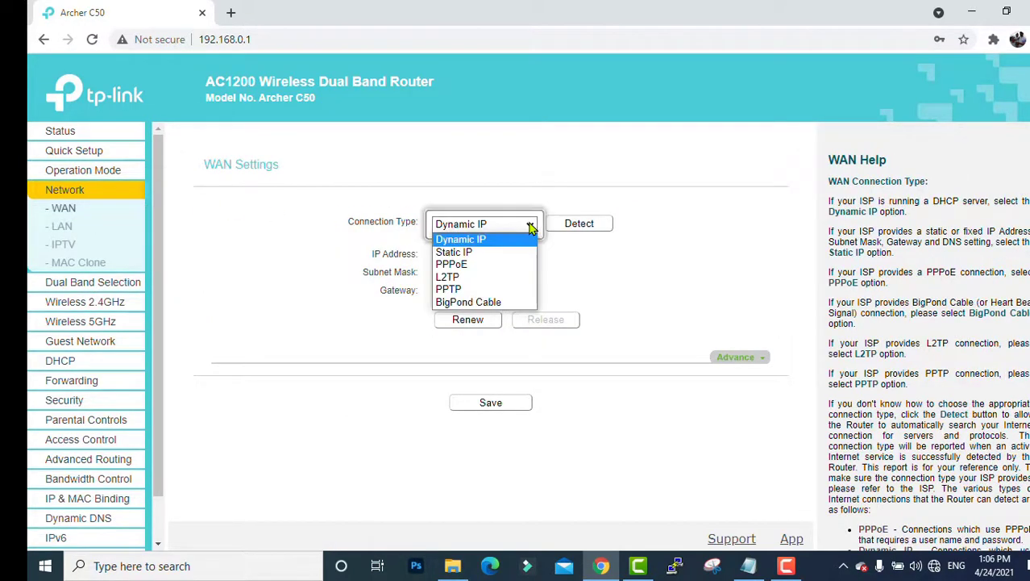
{"action": "left_click", "coordinate": [522, 253]}
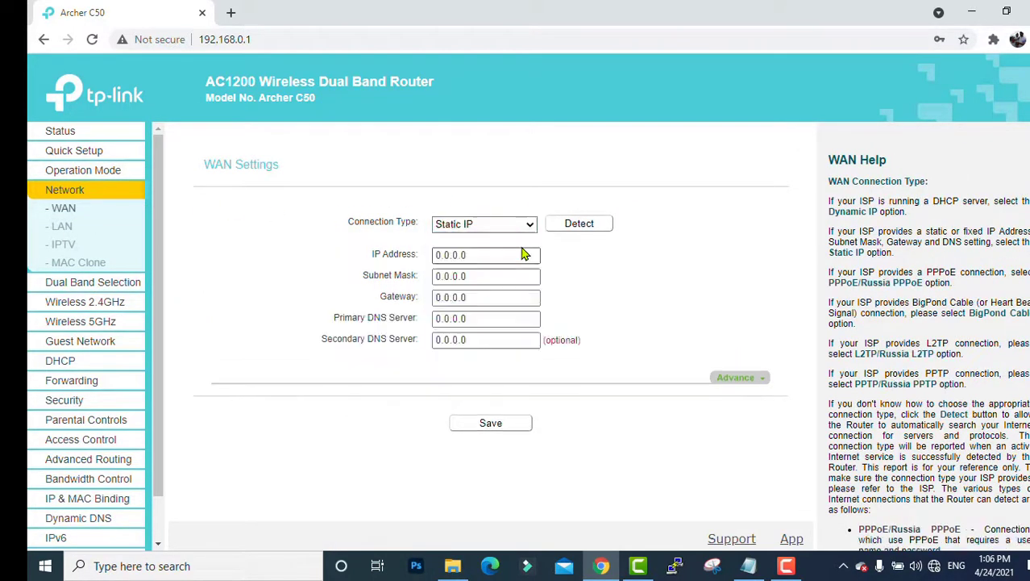
- Copy the ISP address from the notes and paste 43.225.117.20 as the IP Address
{"action": "left_click_drag", "start_coordinate": [523, 253], "coordinate": [352, 260]}
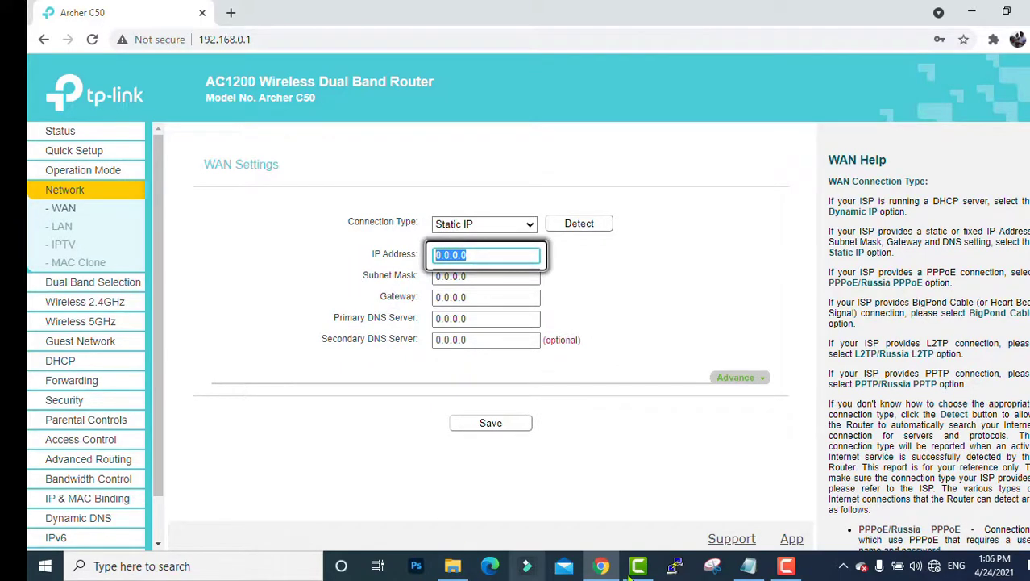
{"action": "left_click", "coordinate": [749, 565]}
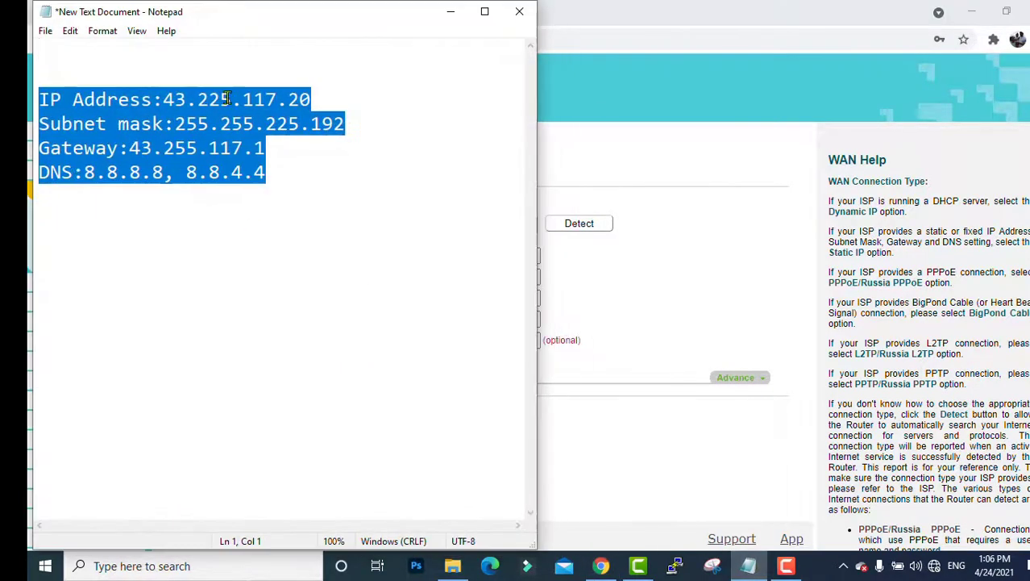
{"action": "left_click", "coordinate": [216, 147]}
{"action": "left_click", "coordinate": [227, 203]}
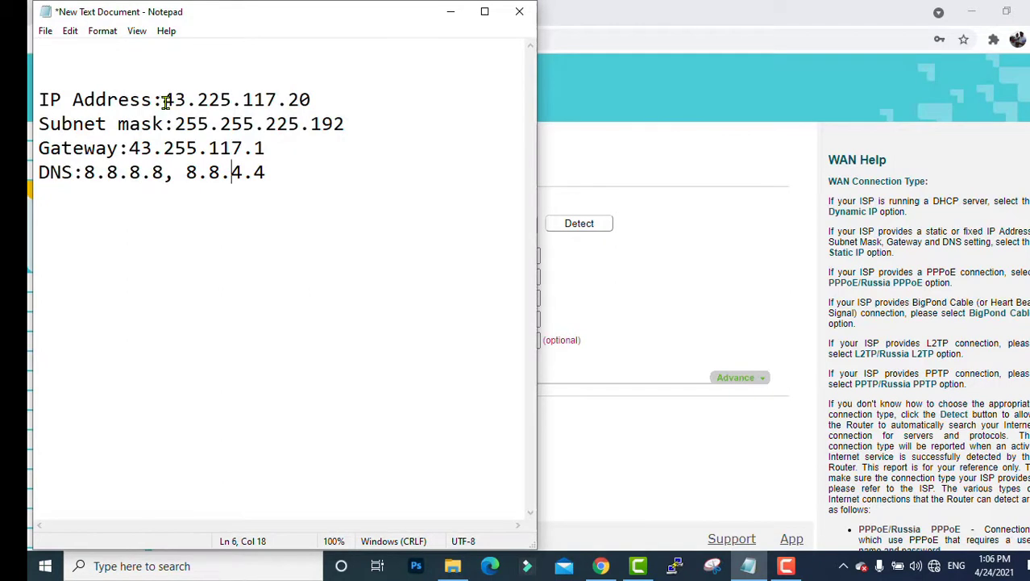
{"action": "left_click_drag", "start_coordinate": [164, 100], "coordinate": [311, 97]}
{"action": "key", "text": "ctrl+c"}
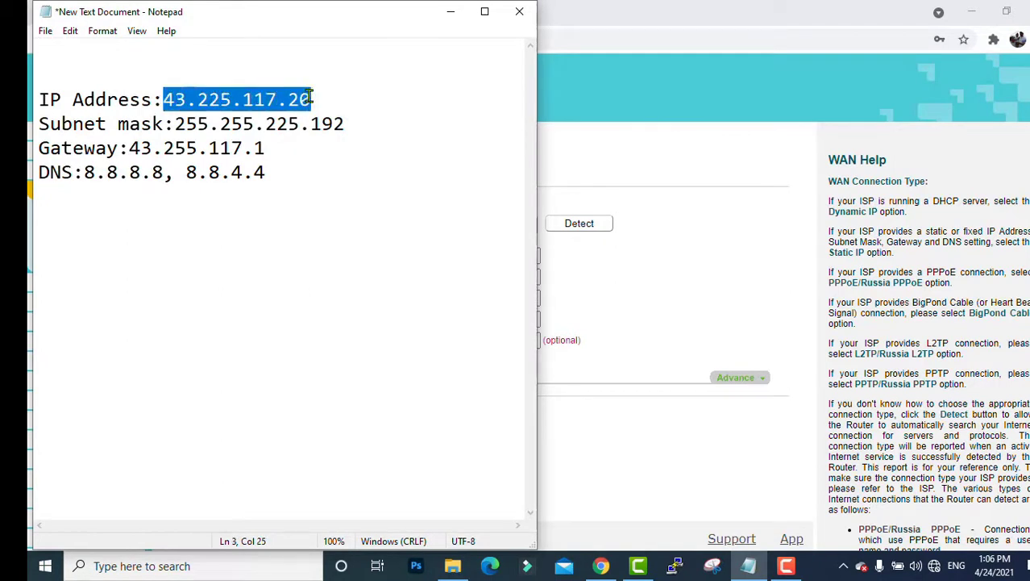
{"action": "left_click", "coordinate": [641, 220]}
{"action": "left_click", "coordinate": [502, 255]}
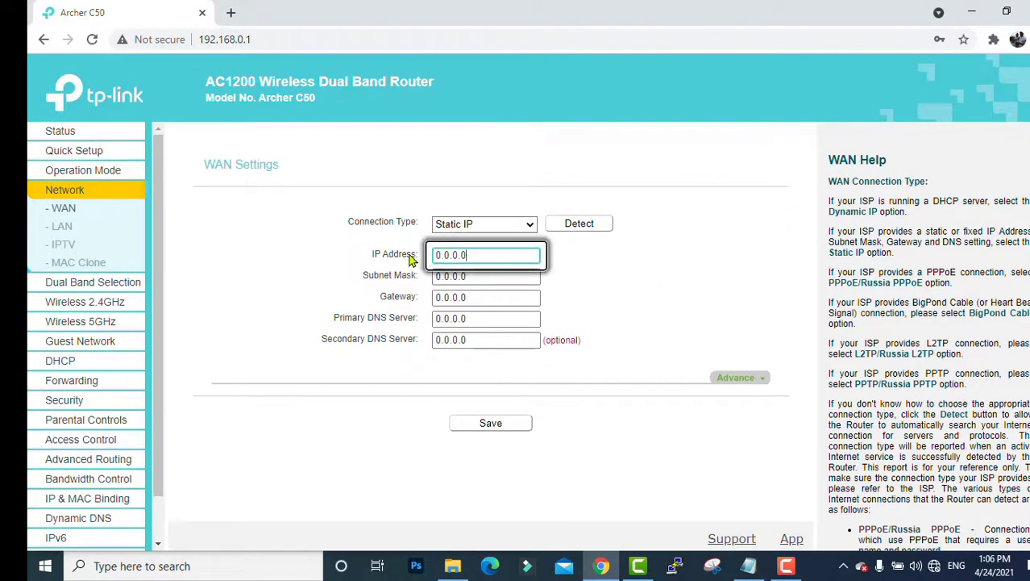
{"action": "key", "text": "ctrl+v"}
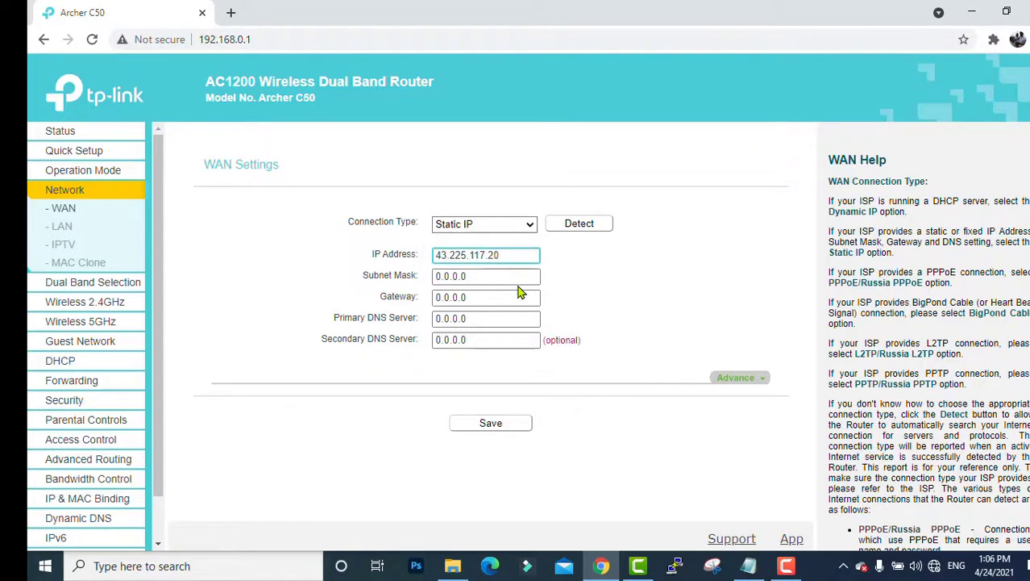
- Set the Subnet Mask to 255.255.255.192
{"action": "left_click", "coordinate": [511, 276]}
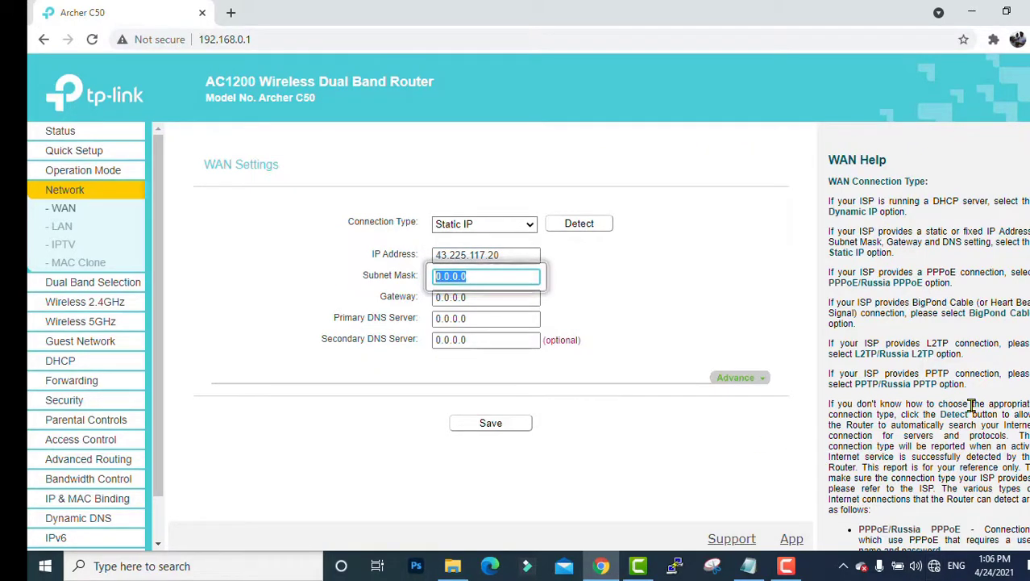
{"action": "type", "text": "2"}
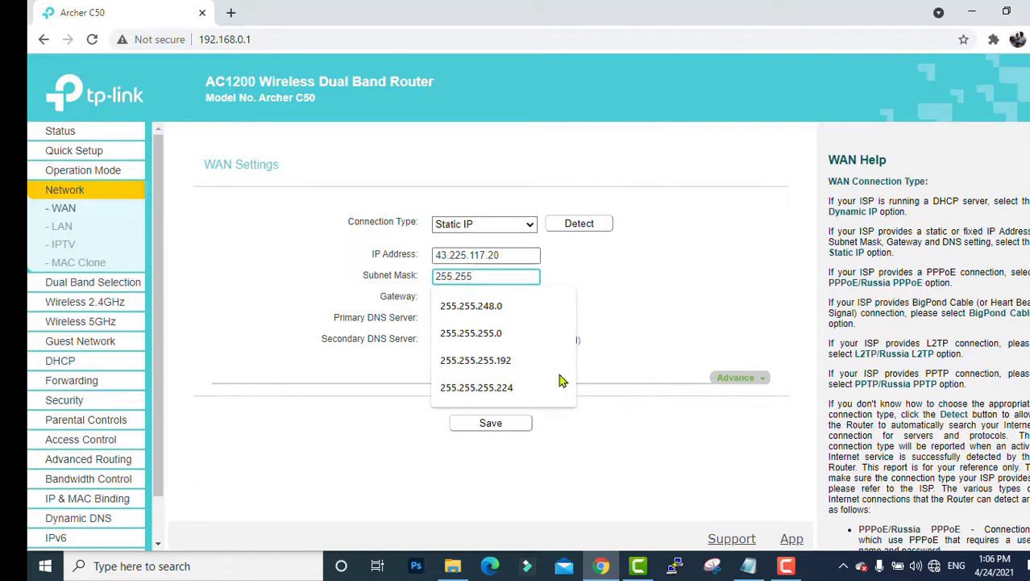
{"action": "type", "text": "55.255.192"}
{"action": "left_click", "coordinate": [524, 360]}
{"action": "left_click", "coordinate": [516, 296]}
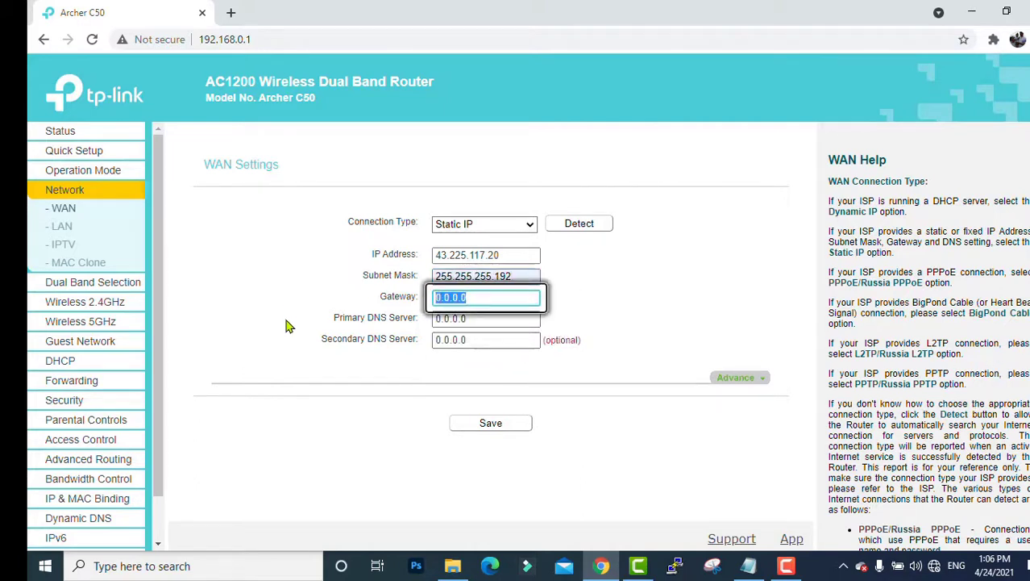
- Enter 43.225.117.1 as the Gateway, checking it against the notes
{"action": "key", "text": "ctrl+v"}
{"action": "key", "text": "BackSpace"}
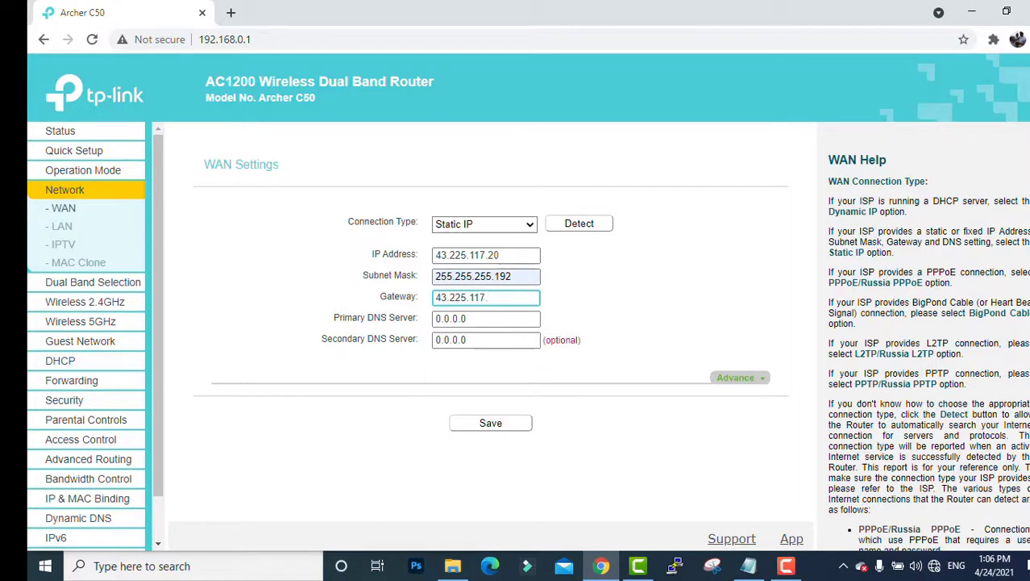
{"action": "type", "text": "1"}
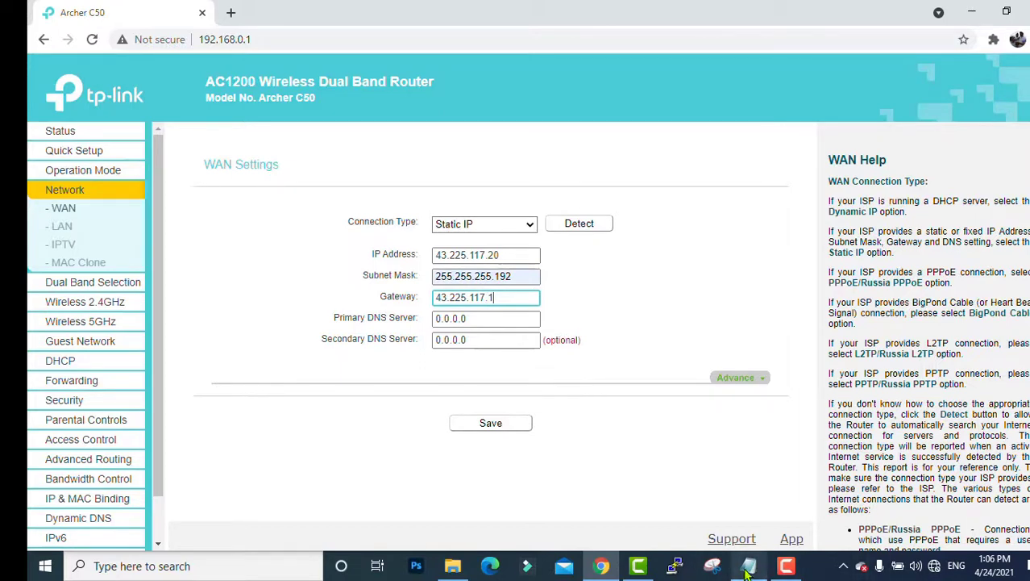
{"action": "left_click_drag", "start_coordinate": [436, 298], "coordinate": [548, 312]}
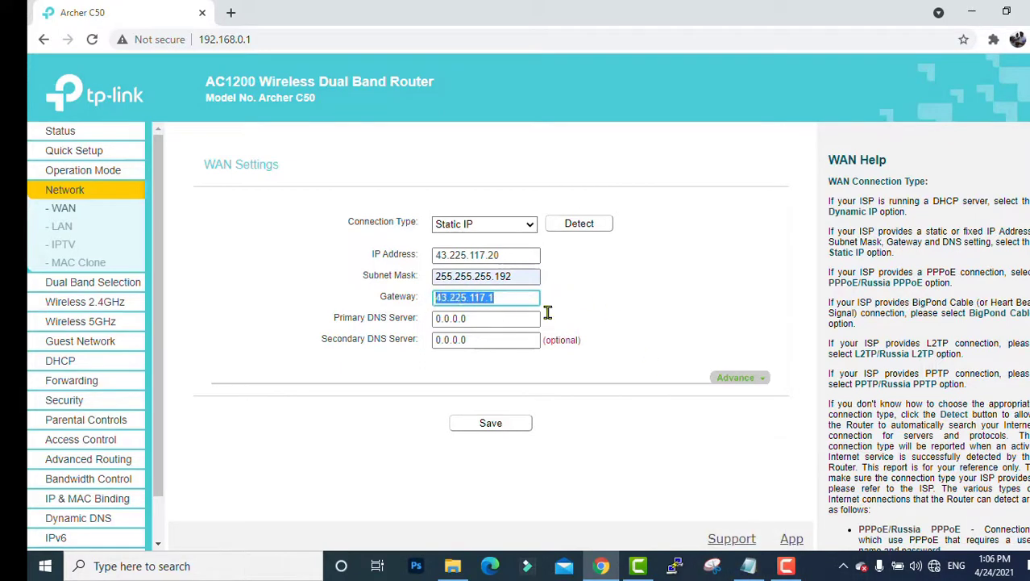
{"action": "left_click", "coordinate": [653, 316]}
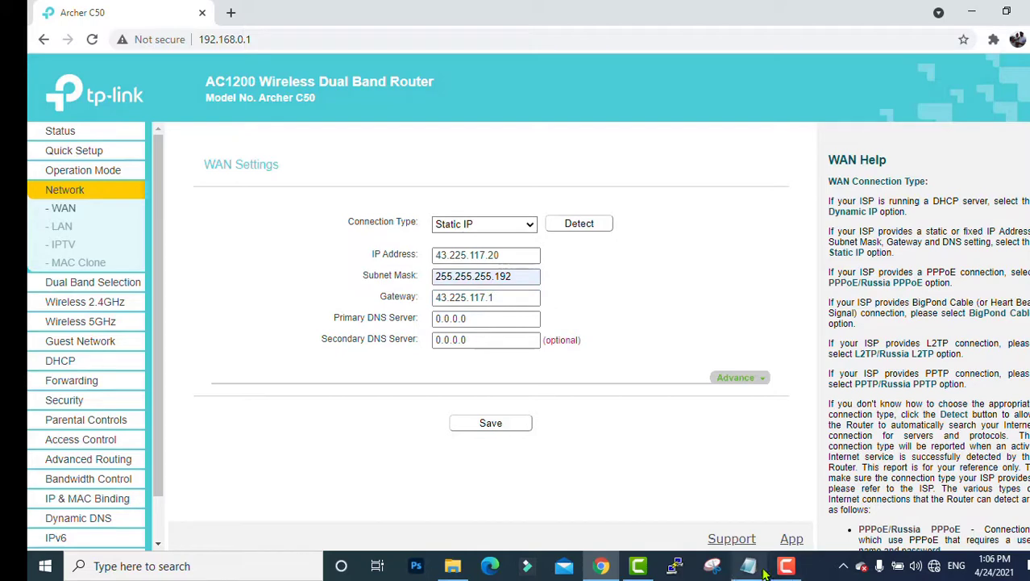
{"action": "left_click", "coordinate": [749, 565]}
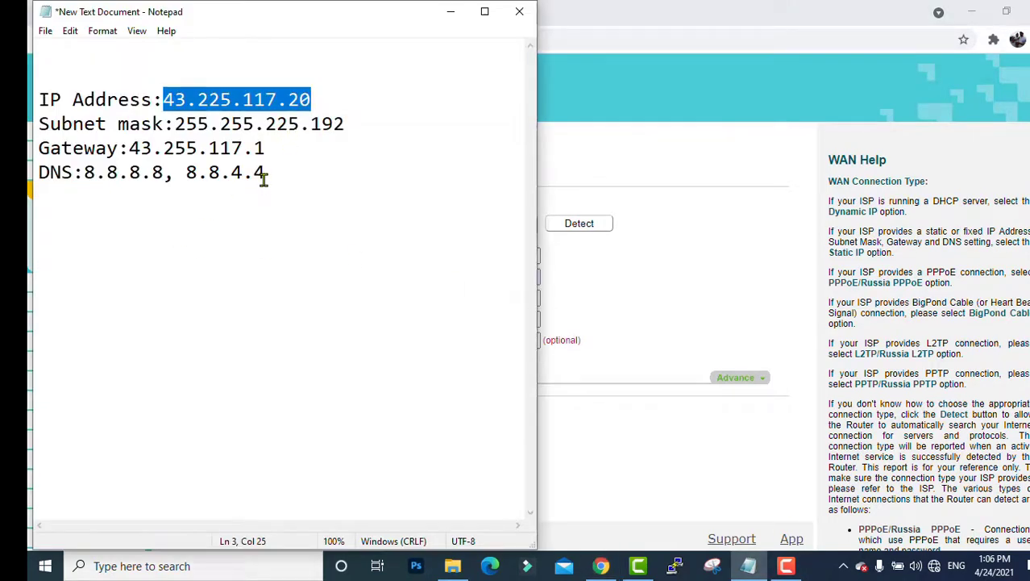
{"action": "left_click_drag", "start_coordinate": [279, 148], "coordinate": [131, 150]}
{"action": "left_click", "coordinate": [361, 196]}
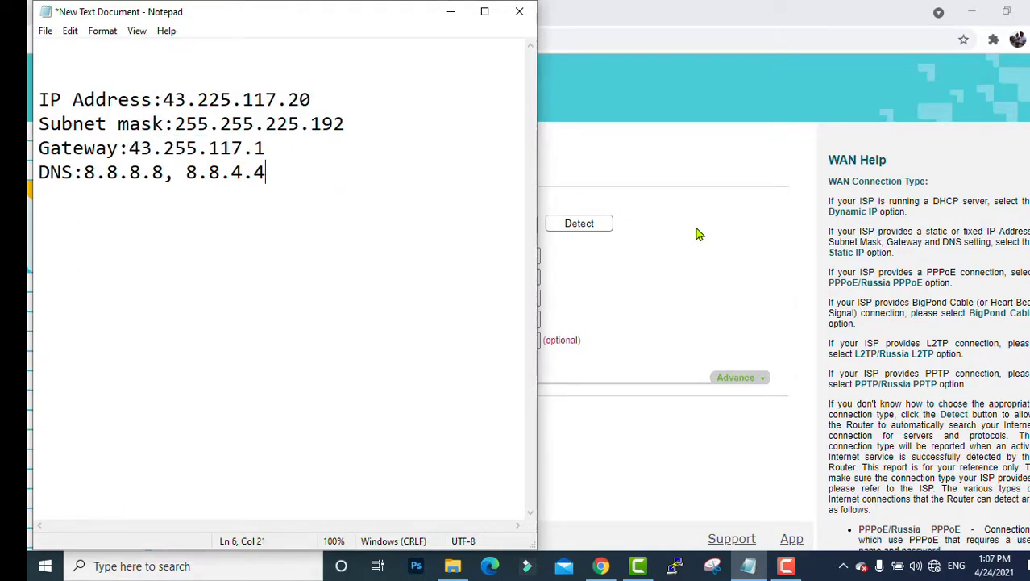
{"action": "left_click", "coordinate": [712, 316]}
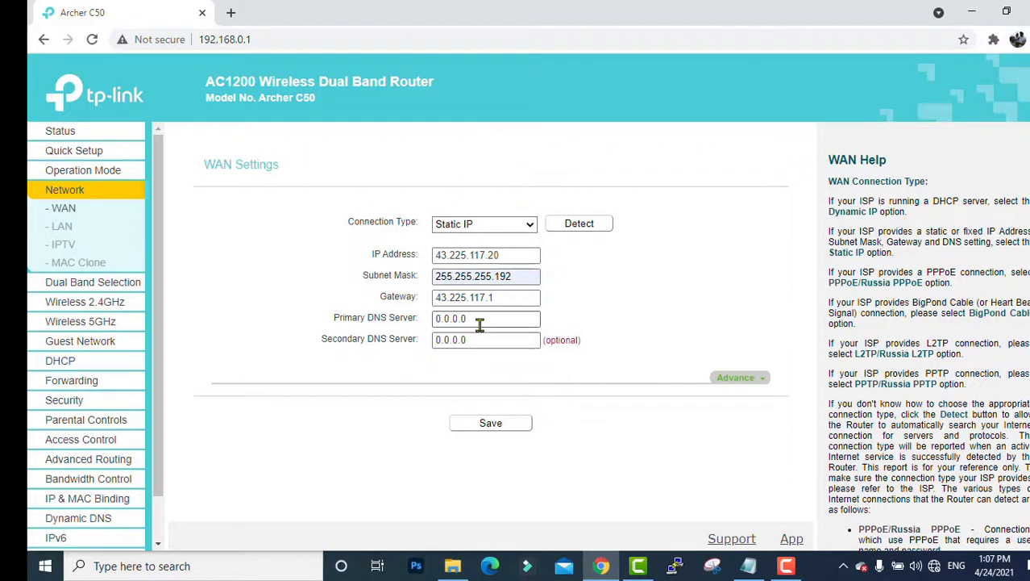
- Enter Primary DNS 8.8.8.8 and Secondary DNS 8.8.4.4 from the notes
{"action": "left_click", "coordinate": [456, 318]}
{"action": "left_click", "coordinate": [748, 570]}
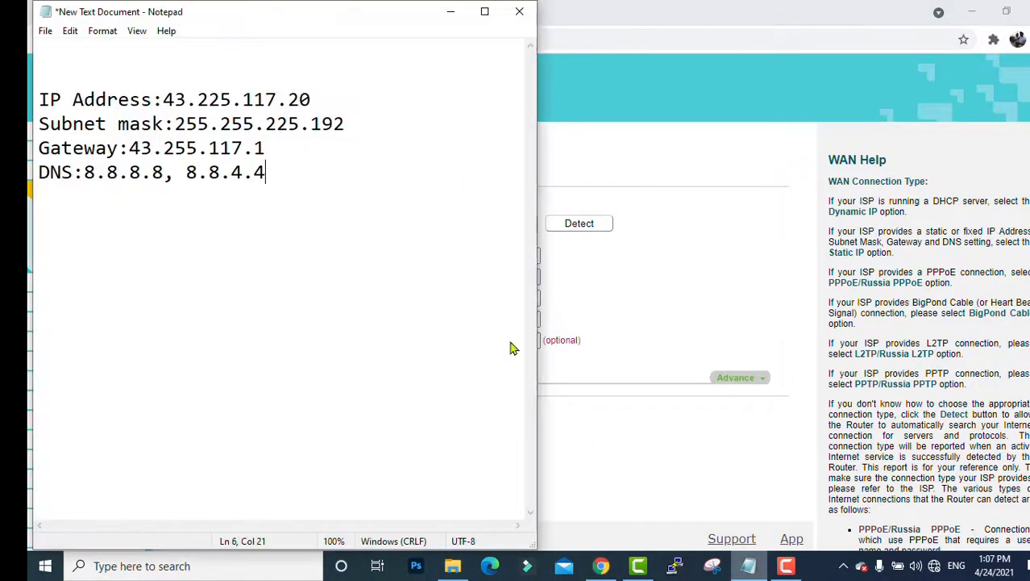
{"action": "left_click_drag", "start_coordinate": [86, 172], "coordinate": [290, 175]}
{"action": "left_click", "coordinate": [348, 253]}
{"action": "left_click", "coordinate": [695, 483]}
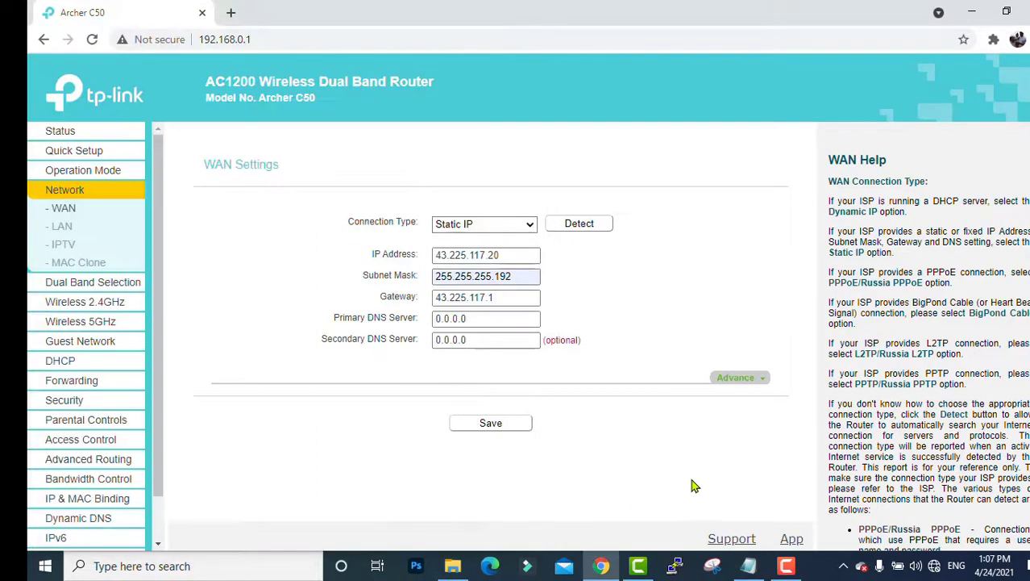
{"action": "left_click", "coordinate": [476, 318]}
{"action": "type", "text": "8.8.8"}
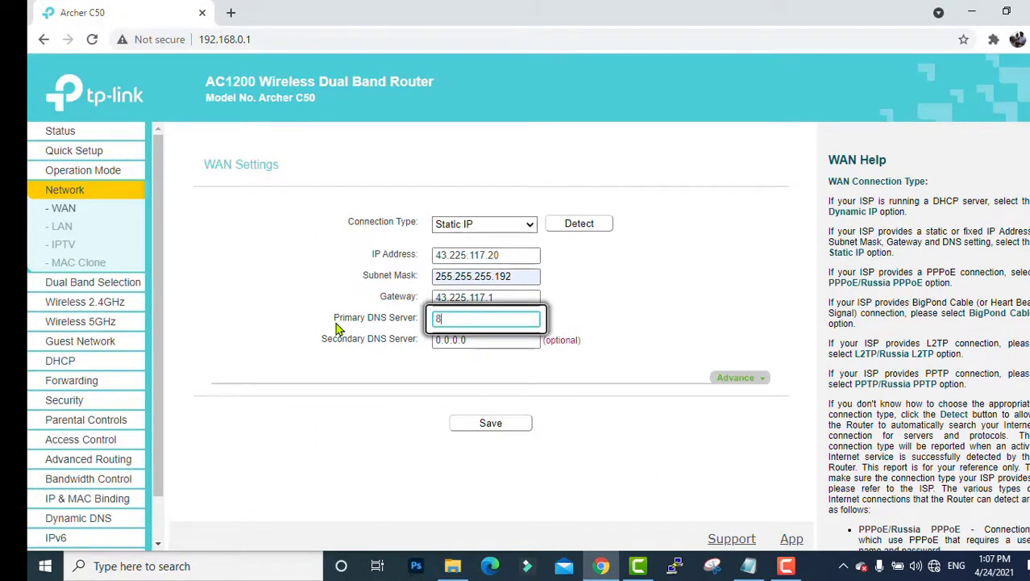
{"action": "type", "text": ".8"}
{"action": "left_click", "coordinate": [472, 339]}
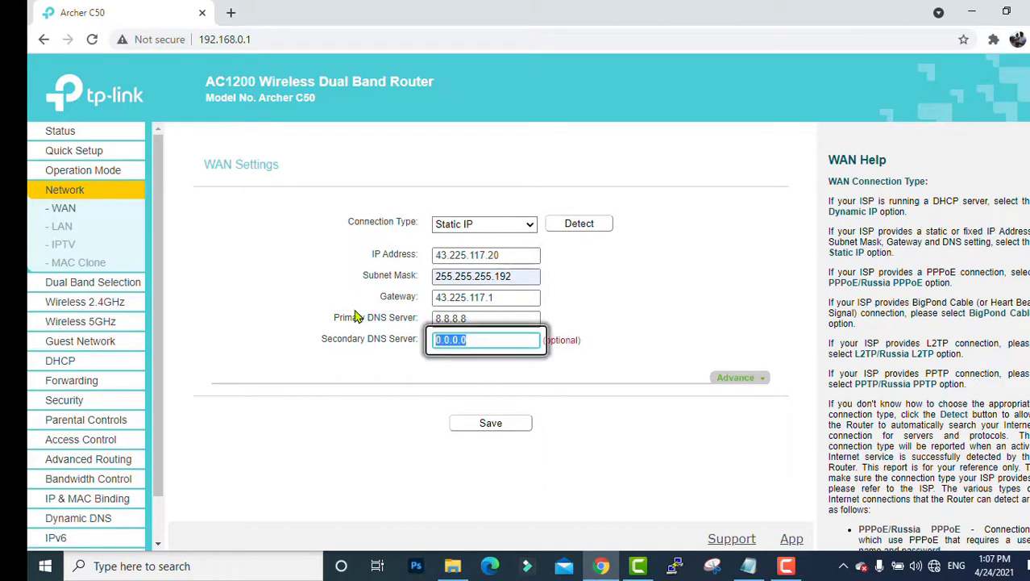
{"action": "type", "text": "8.8.4.4"}
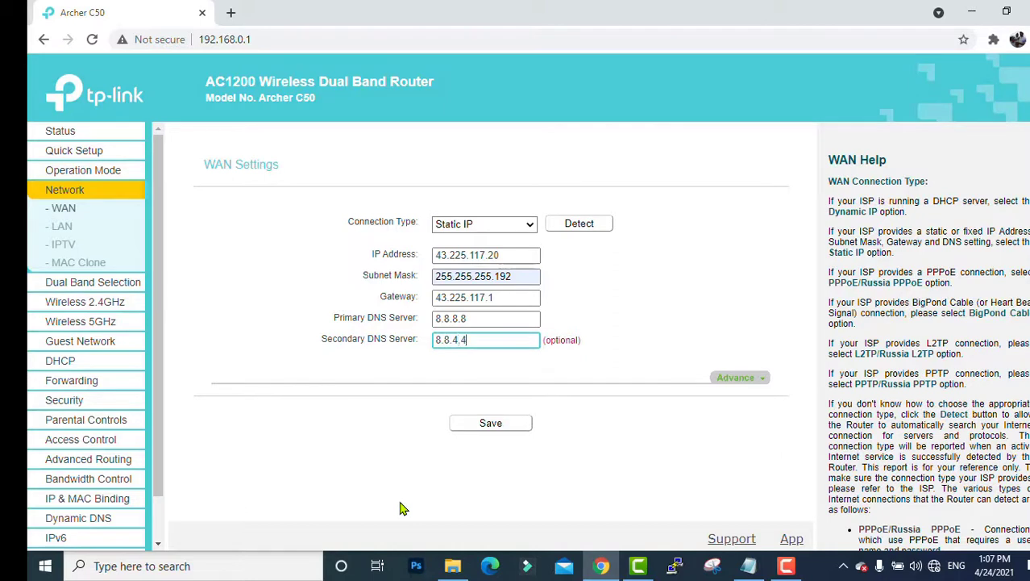
- Save the static WAN settings, then review LAN IP 192.168.0.1 with mask 255.255.255.0
{"action": "left_click", "coordinate": [488, 424]}
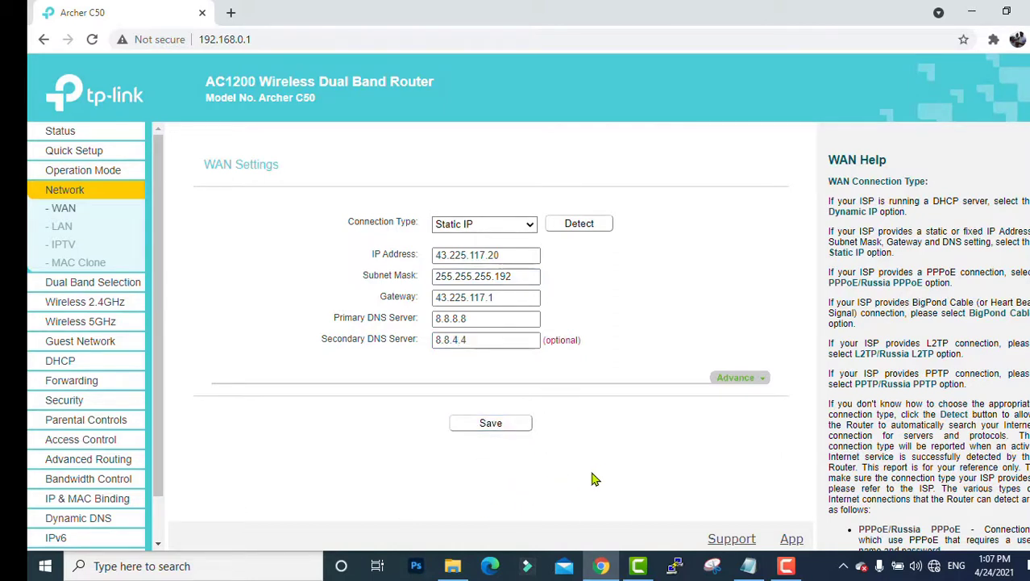
{"action": "left_click", "coordinate": [67, 233]}
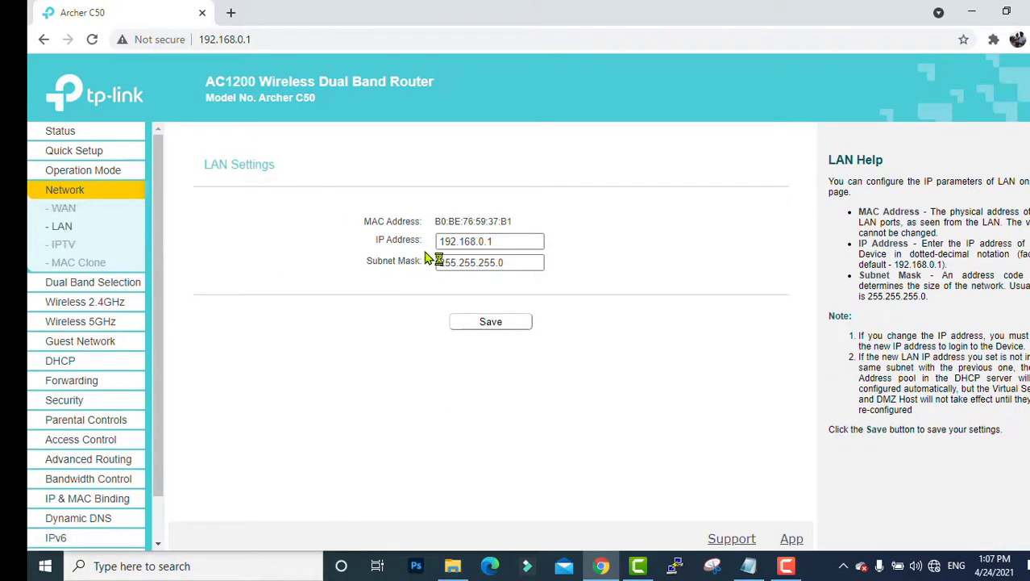
{"action": "triple_click", "coordinate": [523, 244]}
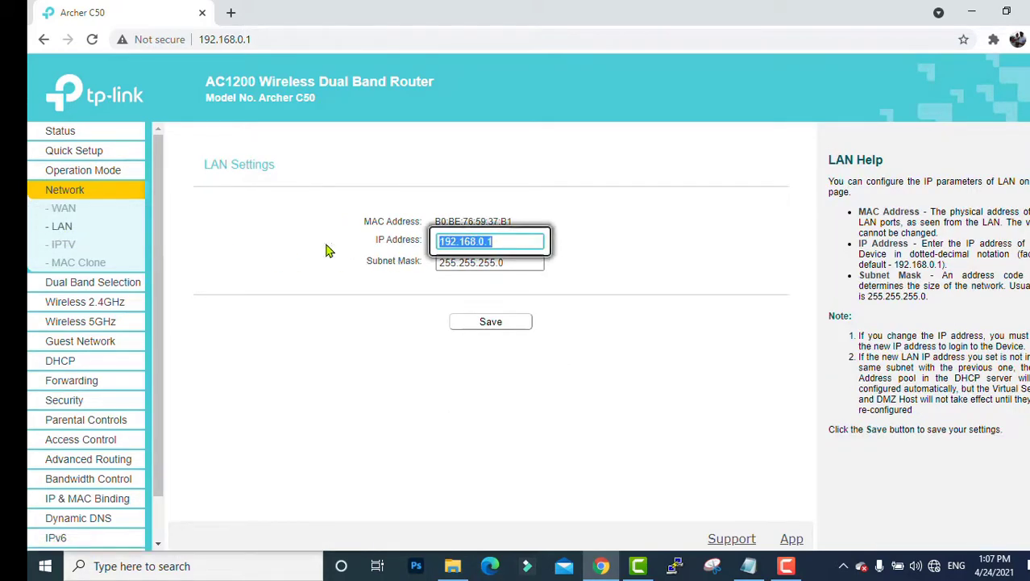
{"action": "left_click", "coordinate": [258, 38]}
{"action": "left_click", "coordinate": [264, 316]}
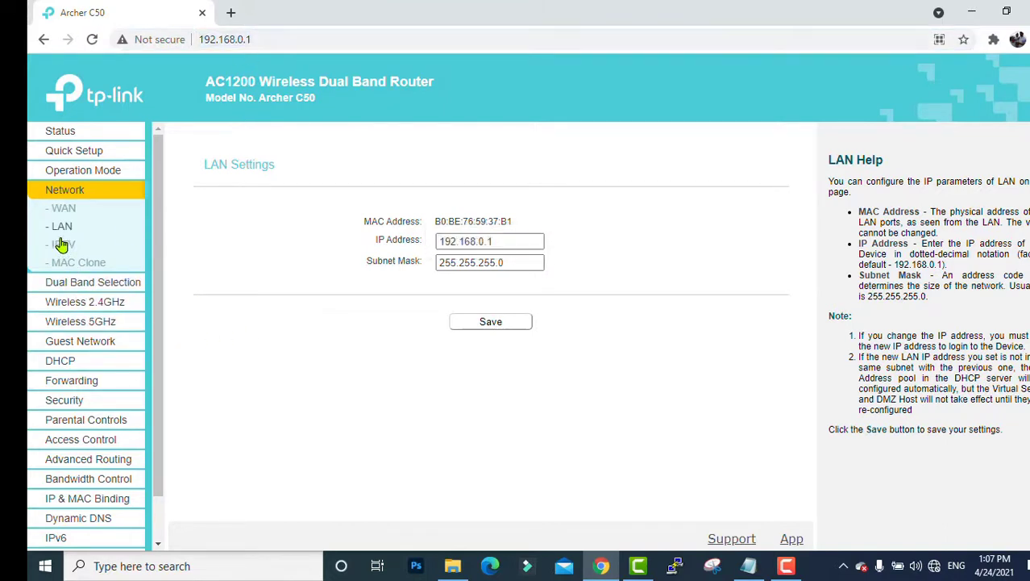
- Set the DHCP DNS servers to 8.8.8.8 and 8.8.4.4 and save
{"action": "left_click", "coordinate": [62, 369]}
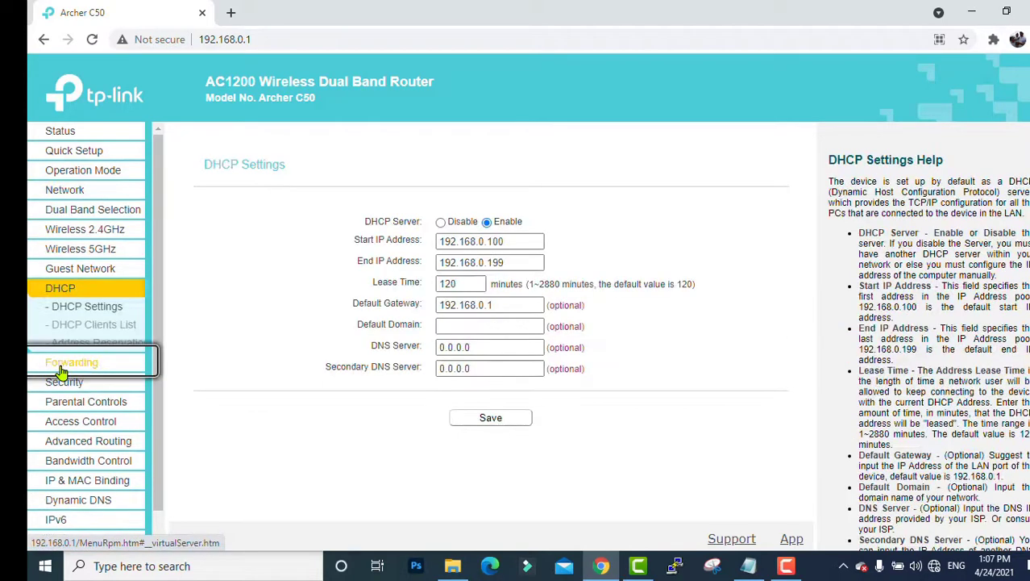
{"action": "double_click", "coordinate": [502, 345]}
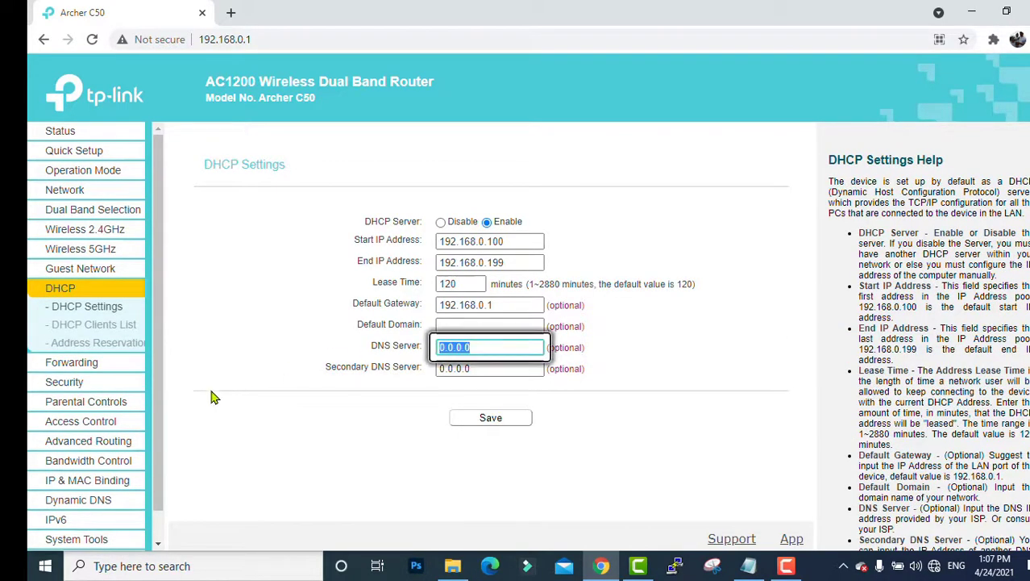
{"action": "type", "text": "8.8.8.8"}
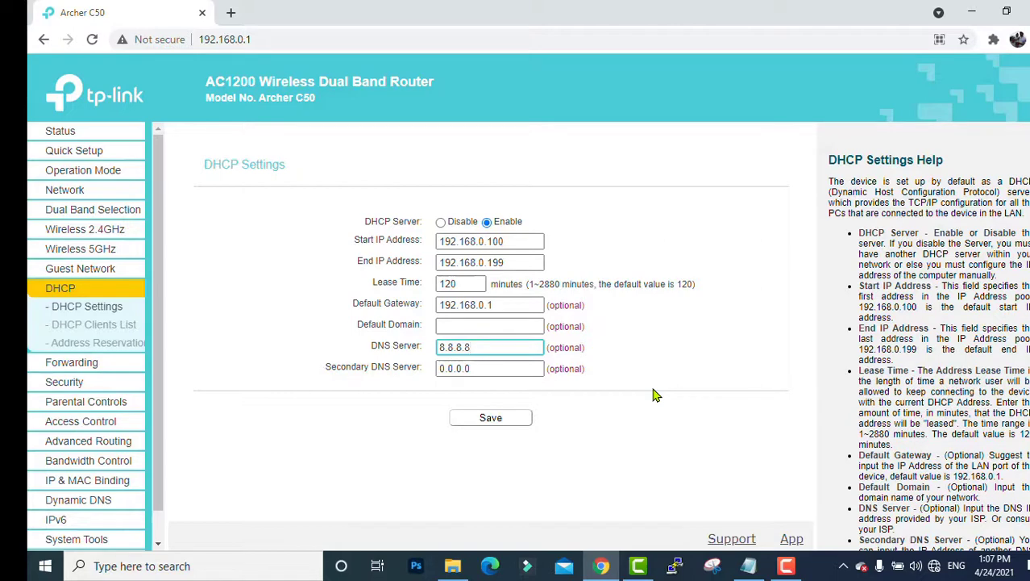
{"action": "key", "text": "Tab"}
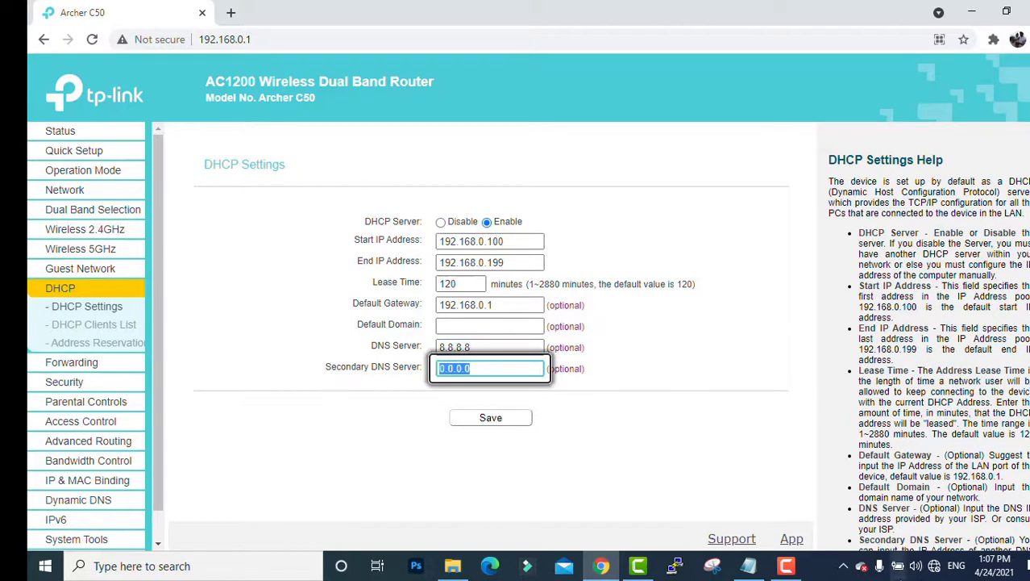
{"action": "type", "text": "8.8."}
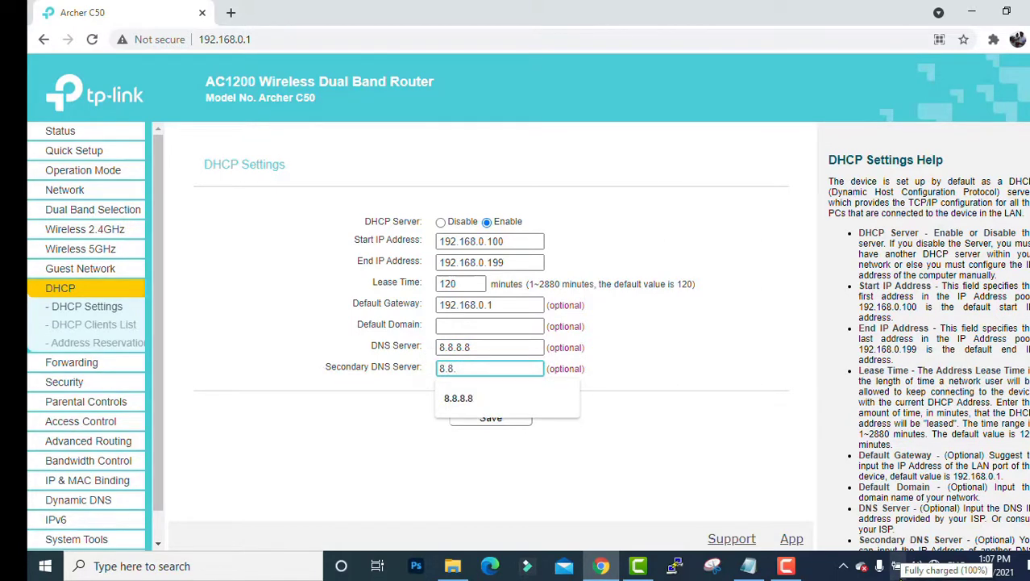
{"action": "type", "text": "4.4"}
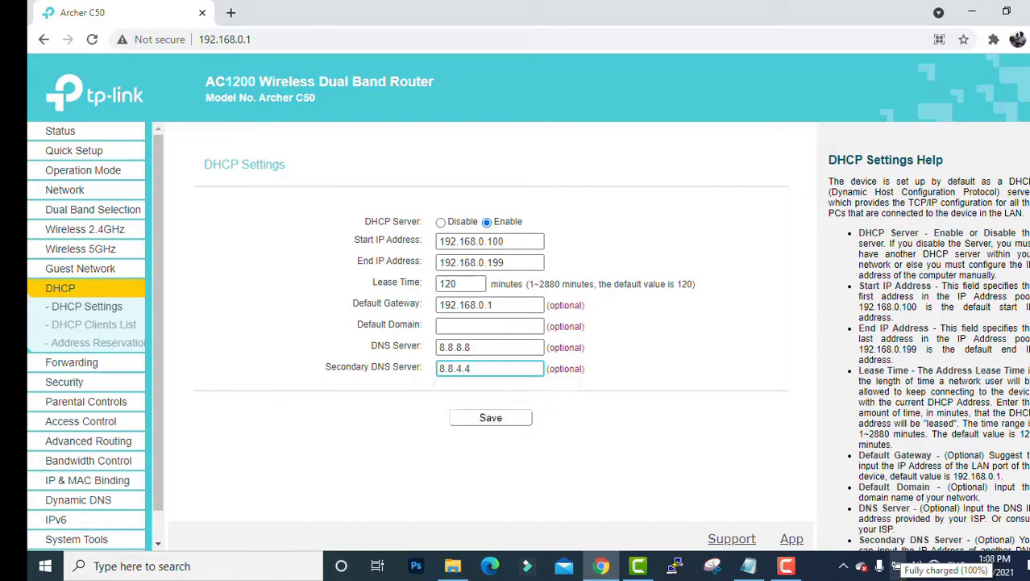
{"action": "left_click", "coordinate": [516, 421]}
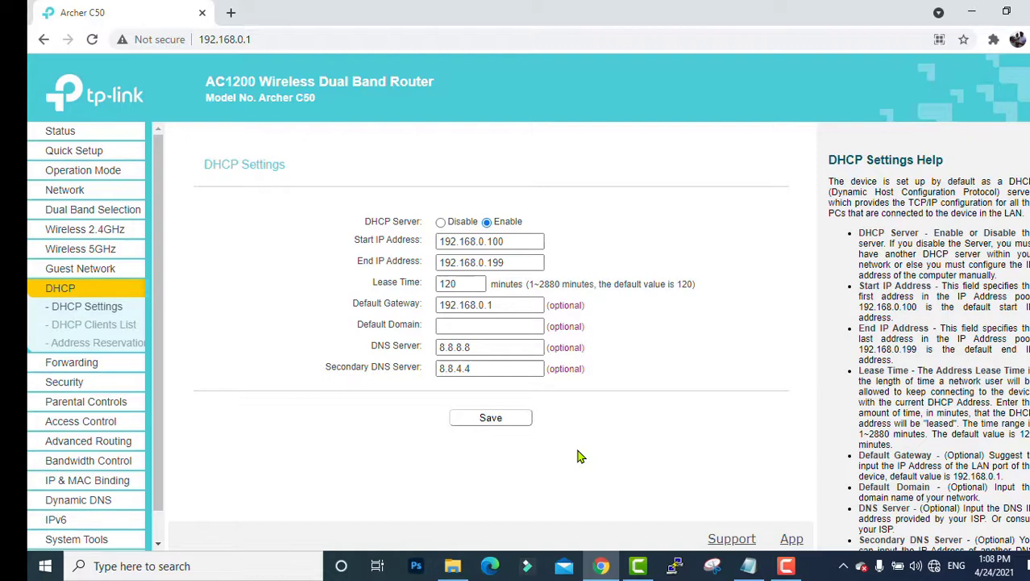
{"action": "left_click", "coordinate": [74, 192]}
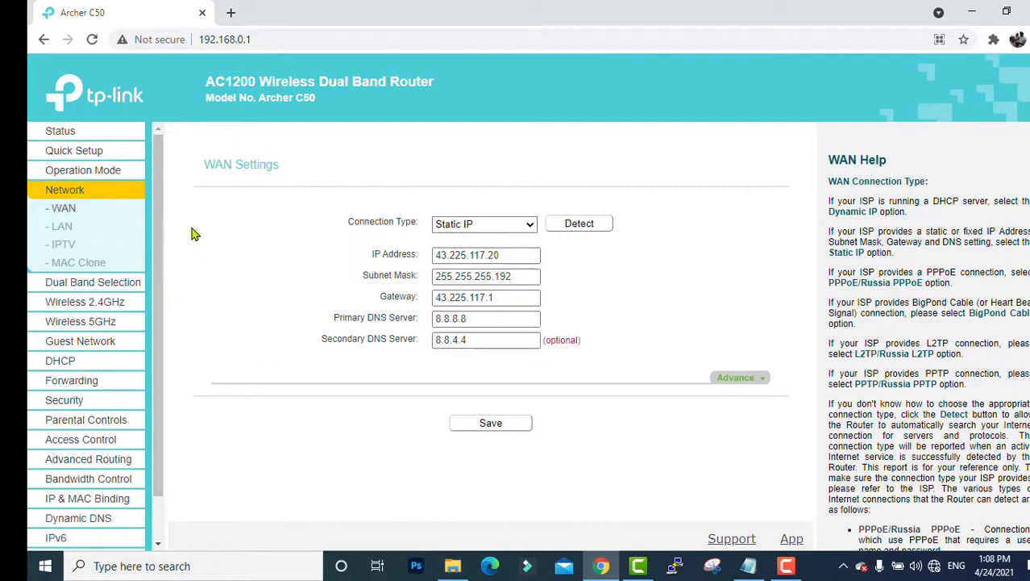
{"action": "left_click", "coordinate": [65, 135]}
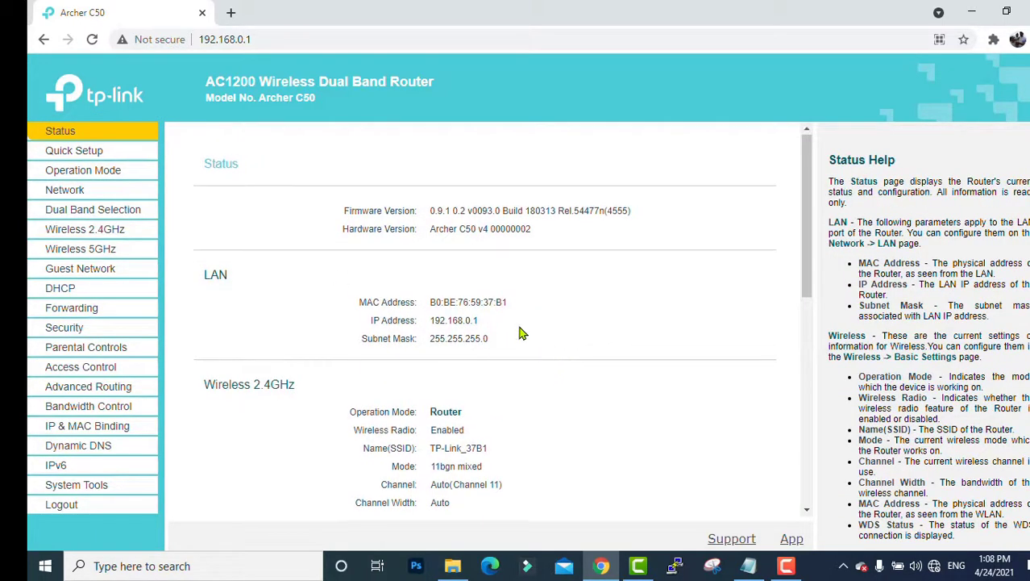
{"action": "scroll", "coordinate": [524, 338], "scroll_direction": "down", "scroll_amount": 1}
{"action": "scroll", "coordinate": [520, 333], "scroll_direction": "up", "scroll_amount": 1}
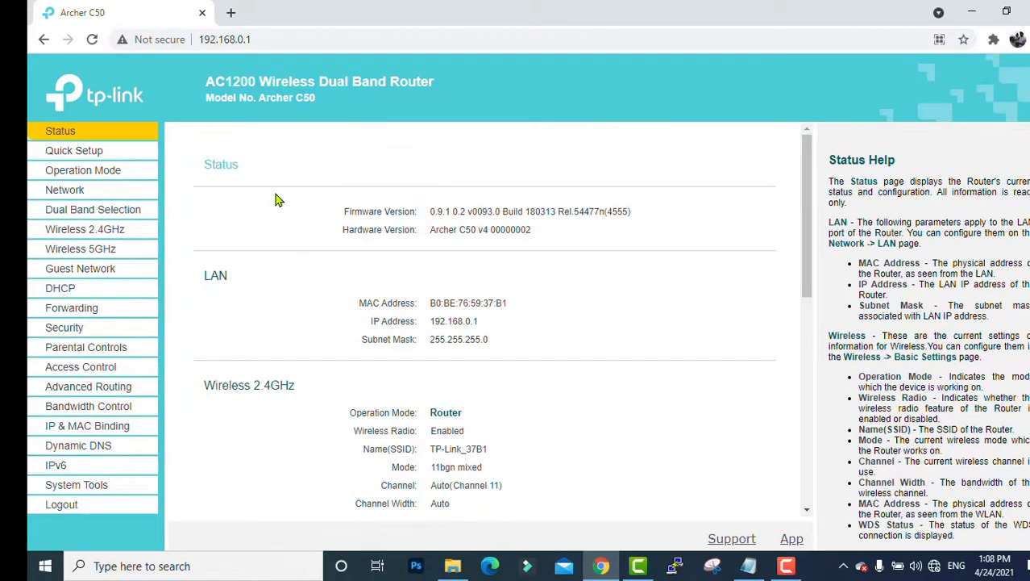
{"action": "scroll", "coordinate": [363, 399], "scroll_direction": "down", "scroll_amount": 7}
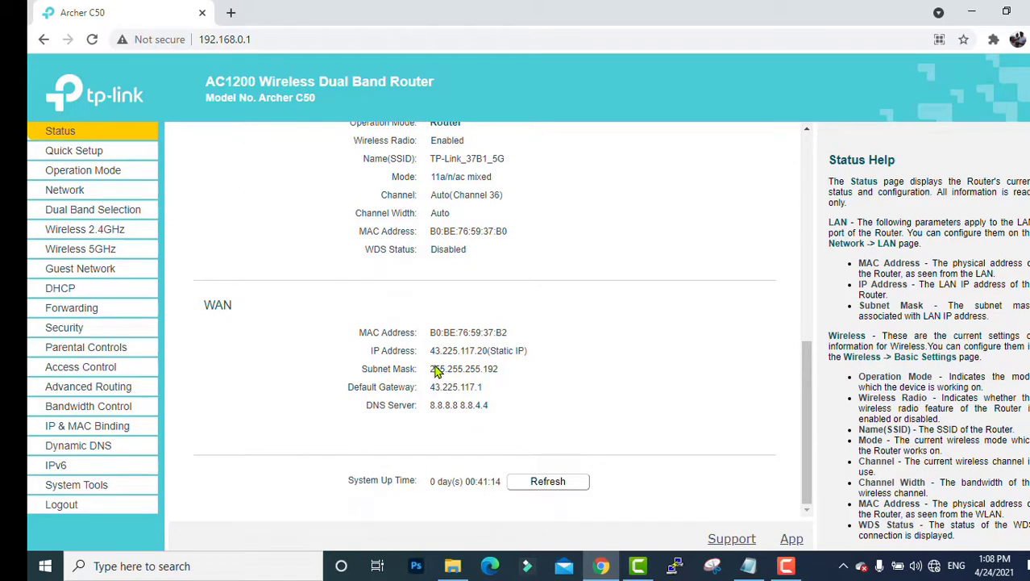
{"action": "left_click_drag", "start_coordinate": [435, 369], "coordinate": [509, 365]}
{"action": "left_click_drag", "start_coordinate": [440, 355], "coordinate": [561, 373]}
{"action": "left_click", "coordinate": [544, 405]}
{"action": "double_click", "coordinate": [476, 407]}
{"action": "left_click", "coordinate": [575, 489]}
{"action": "triple_click", "coordinate": [464, 353]}
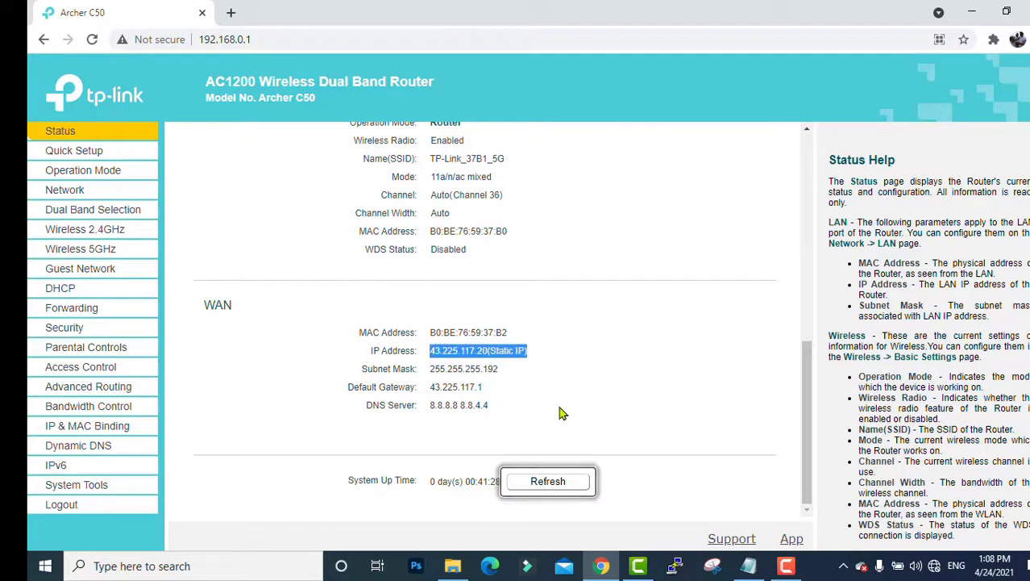
{"action": "left_click", "coordinate": [557, 412]}
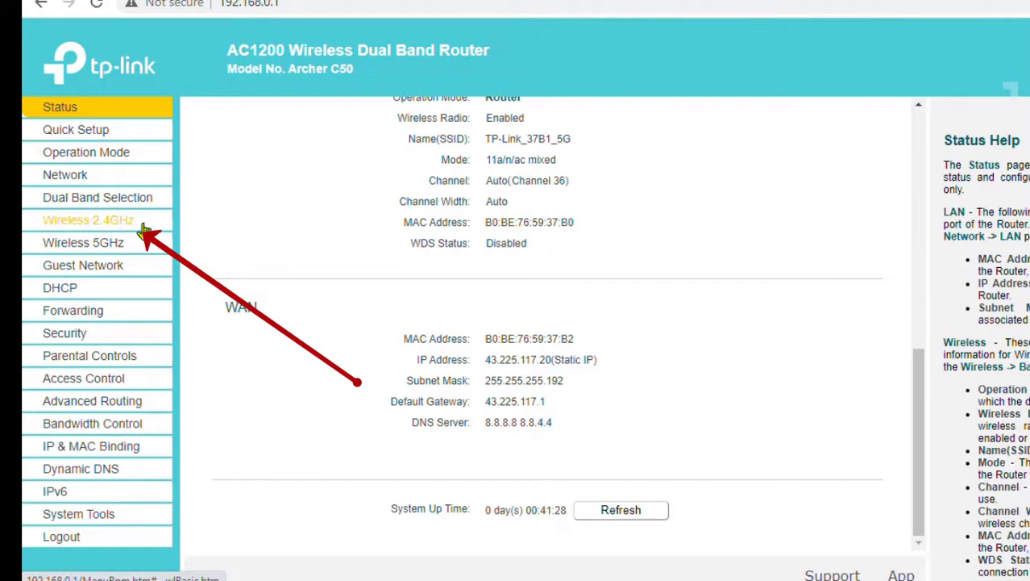
- Rename the 2.4GHz SSID to Testing 2.4G, keep channel Auto, set 20MHz width, and save
{"action": "left_click", "coordinate": [142, 228]}
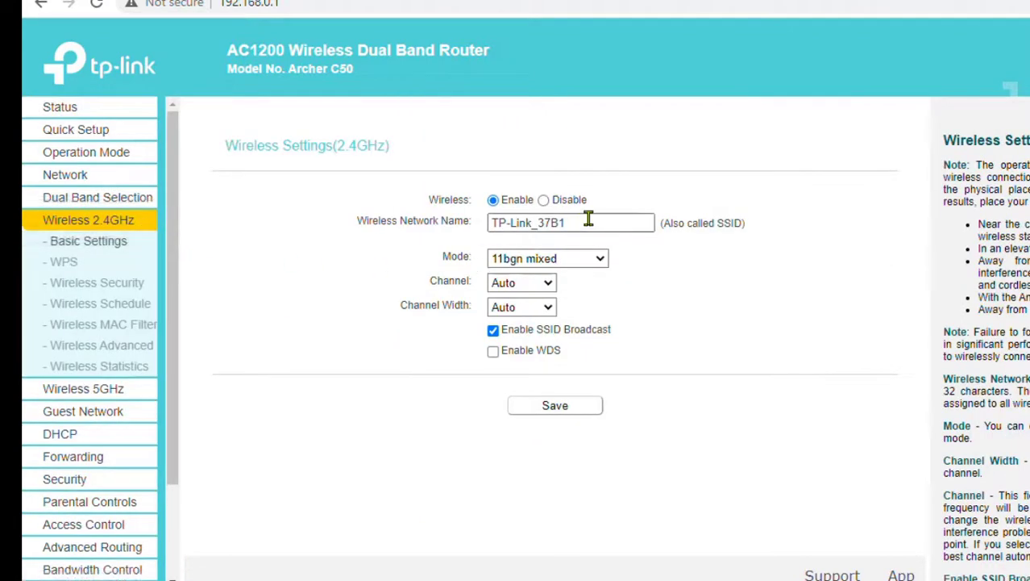
{"action": "triple_click", "coordinate": [589, 219]}
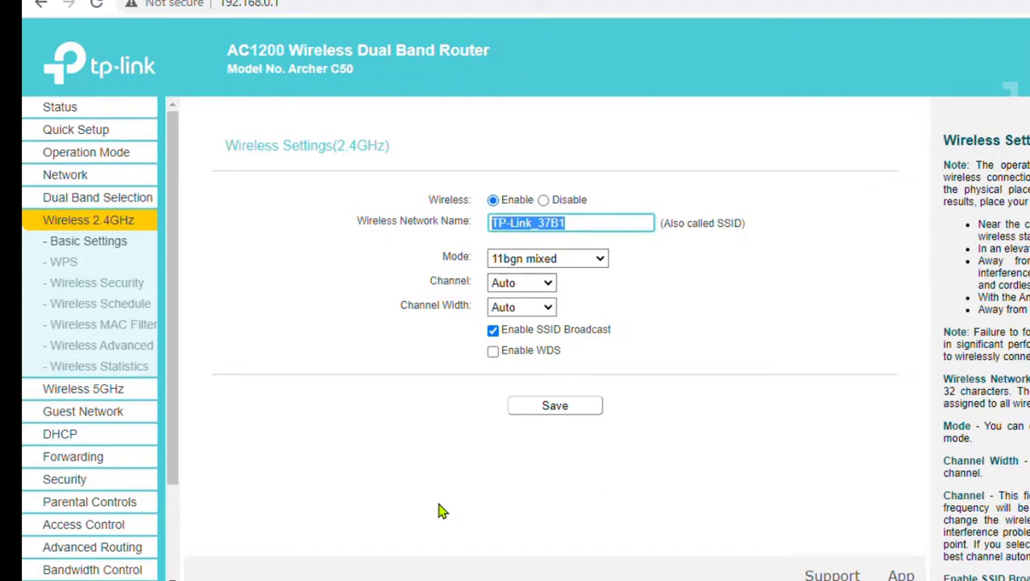
{"action": "type", "text": "Testing 2.4G"}
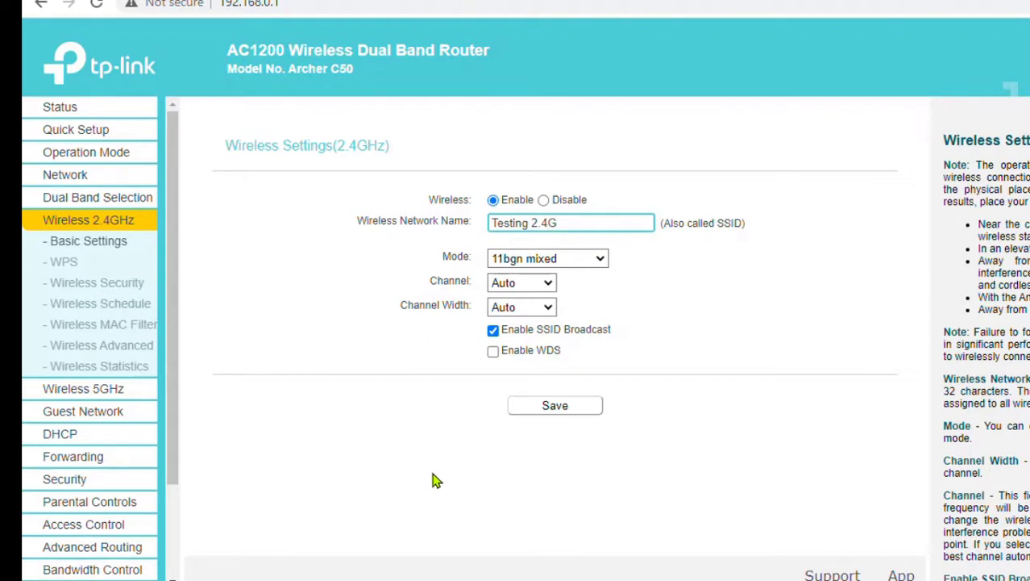
{"action": "left_click", "coordinate": [547, 287]}
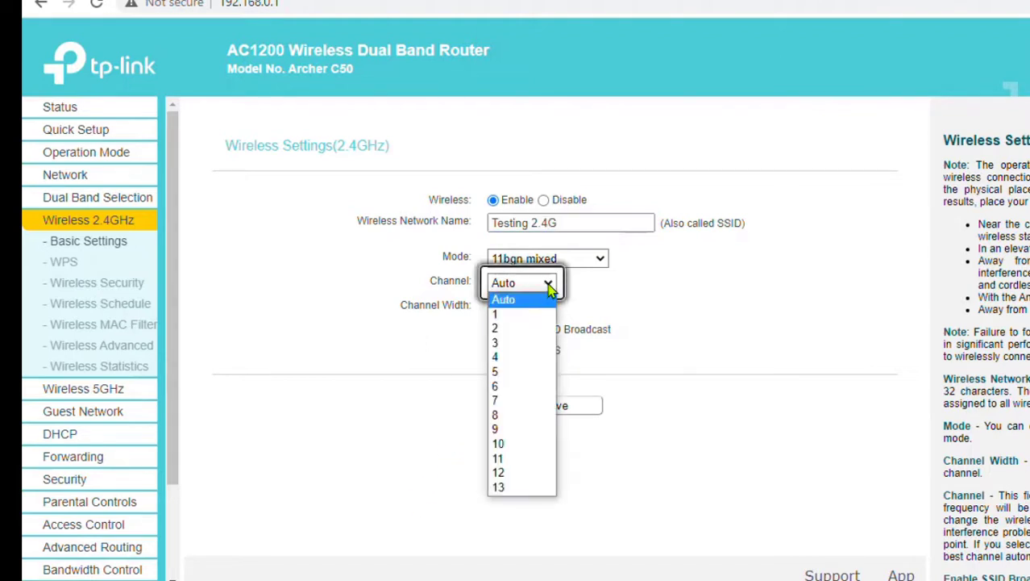
{"action": "left_click", "coordinate": [548, 284]}
{"action": "left_click", "coordinate": [546, 313]}
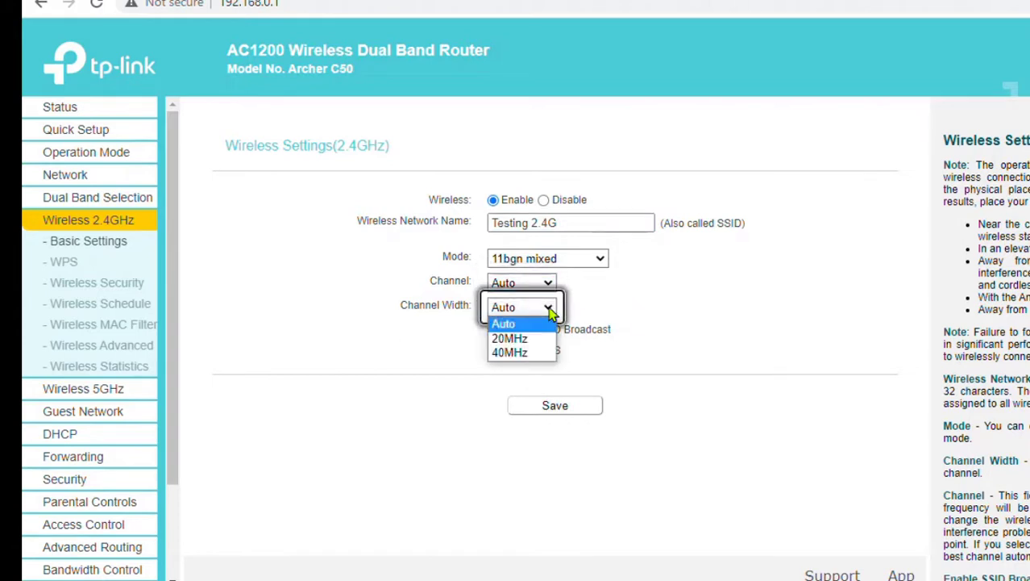
{"action": "left_click", "coordinate": [529, 338]}
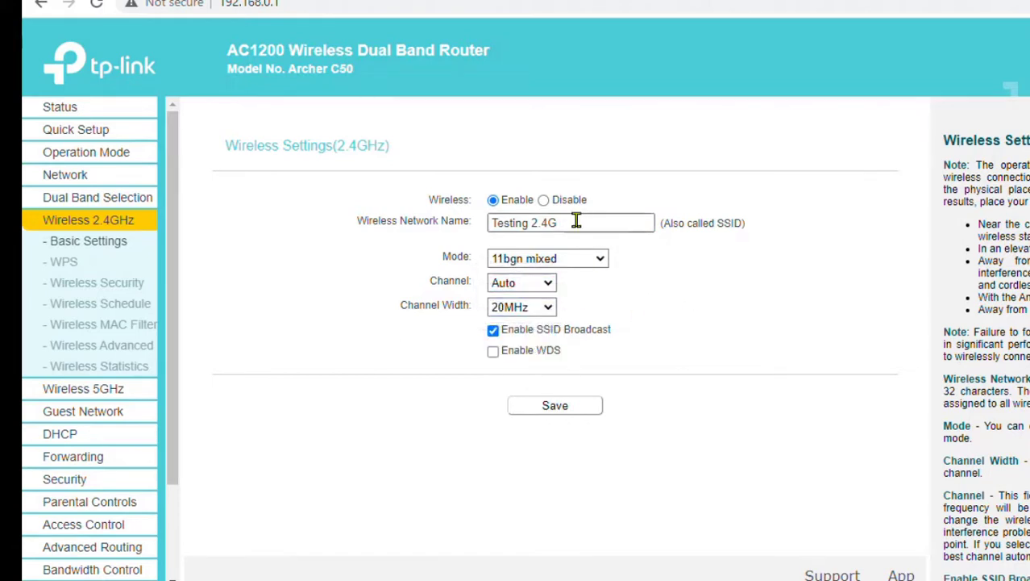
{"action": "left_click", "coordinate": [581, 412]}
- Enter a new 2.4GHz Wi-Fi password under WPA2-PSK/AES and save the security settings
{"action": "left_click", "coordinate": [133, 295]}
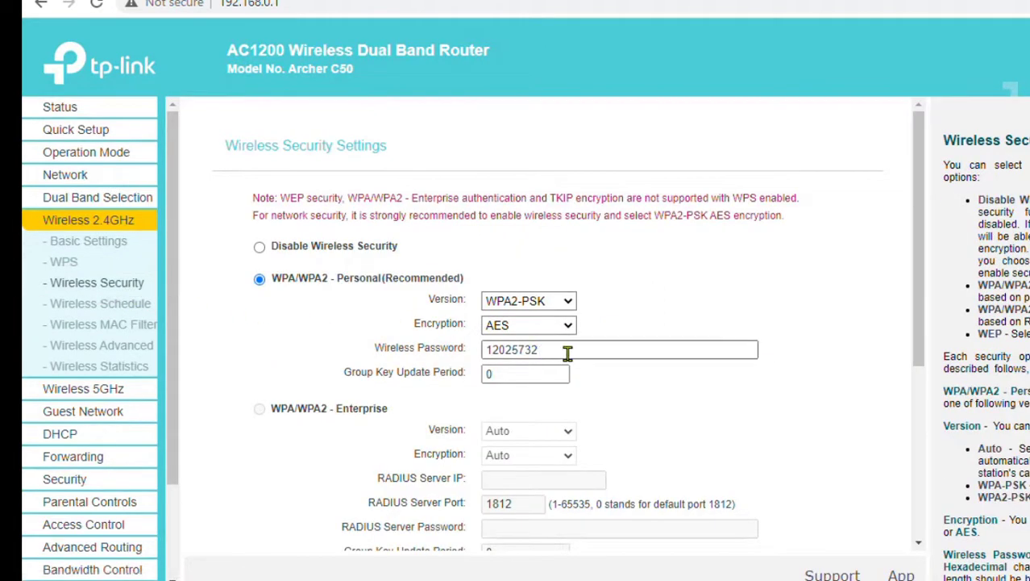
{"action": "left_click_drag", "start_coordinate": [568, 353], "coordinate": [334, 361]}
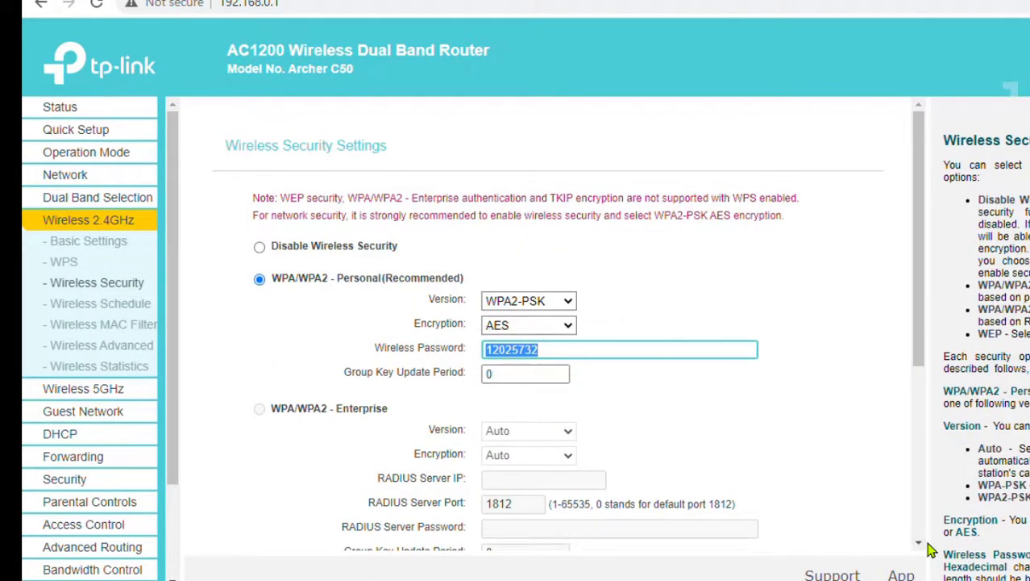
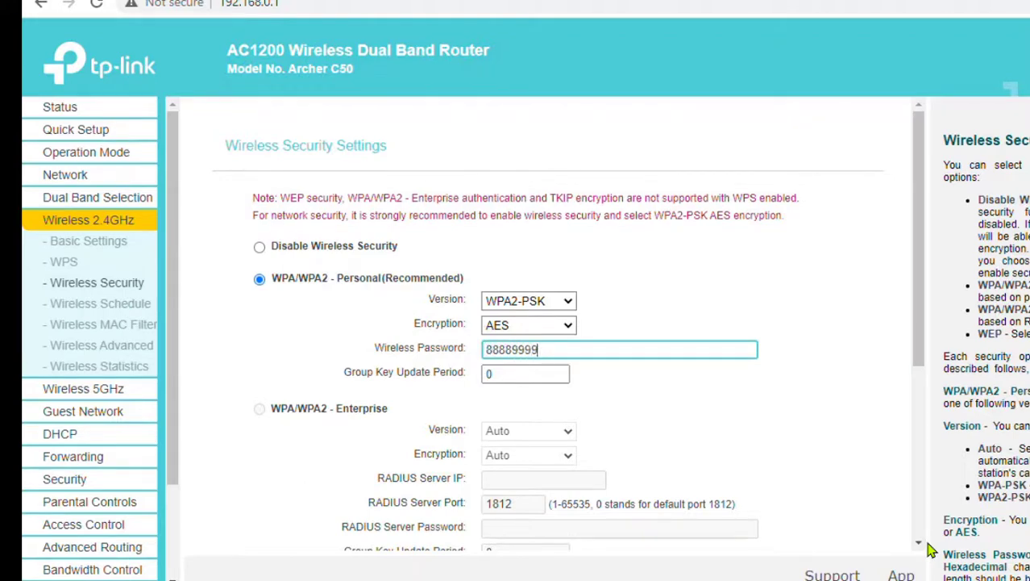
{"action": "left_click_drag", "start_coordinate": [637, 352], "coordinate": [279, 334]}
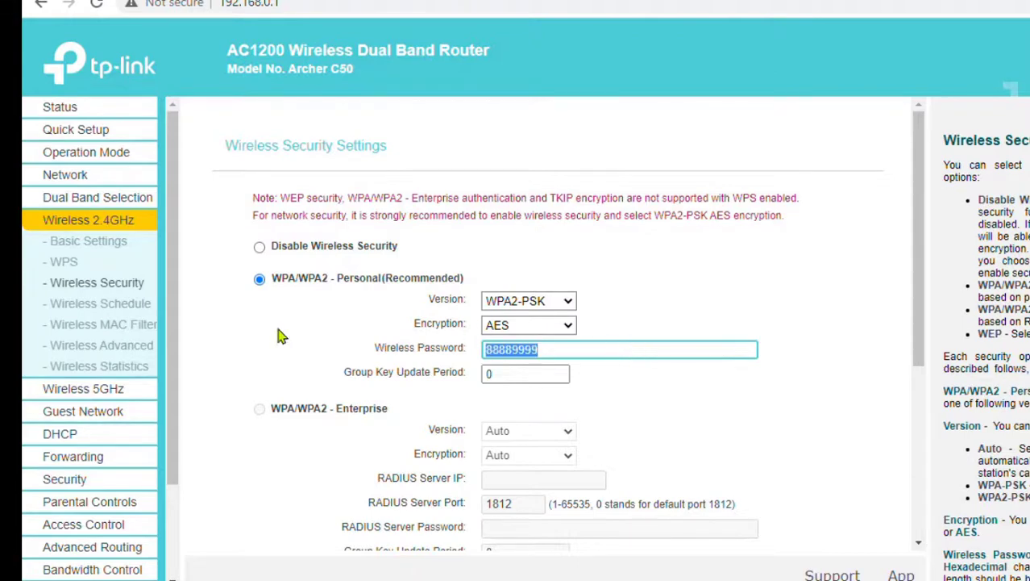
{"action": "left_click", "coordinate": [770, 418]}
{"action": "scroll", "coordinate": [754, 423], "scroll_direction": "down", "scroll_amount": 3}
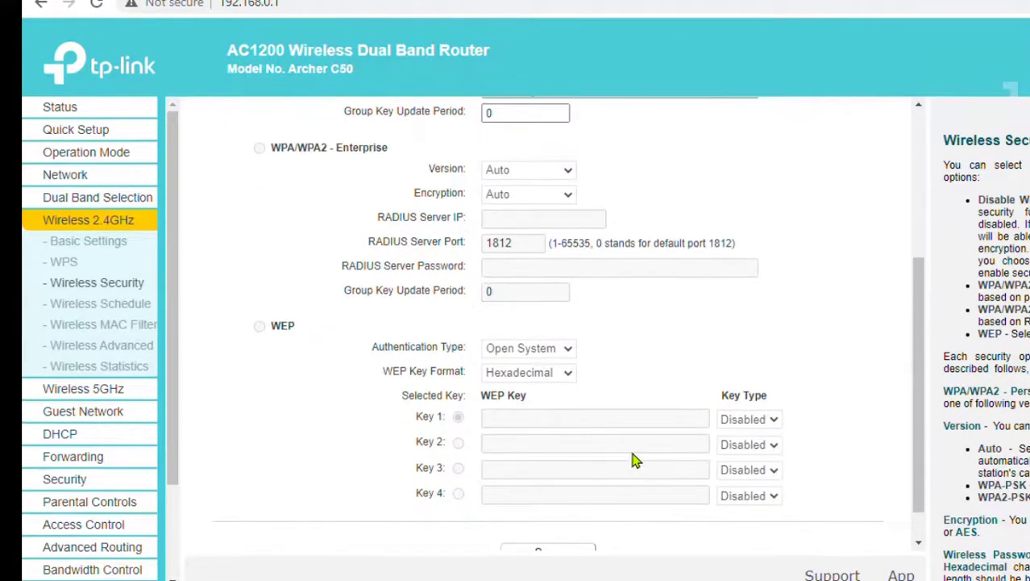
{"action": "scroll", "coordinate": [637, 452], "scroll_direction": "down", "scroll_amount": 1}
{"action": "left_click", "coordinate": [582, 523]}
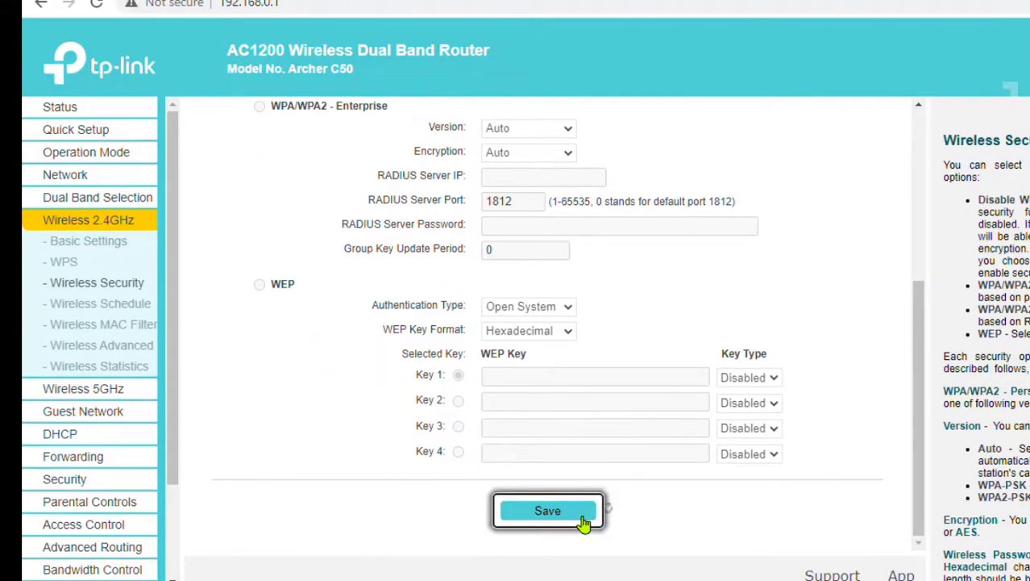
{"action": "scroll", "coordinate": [644, 450], "scroll_direction": "up", "scroll_amount": 3}
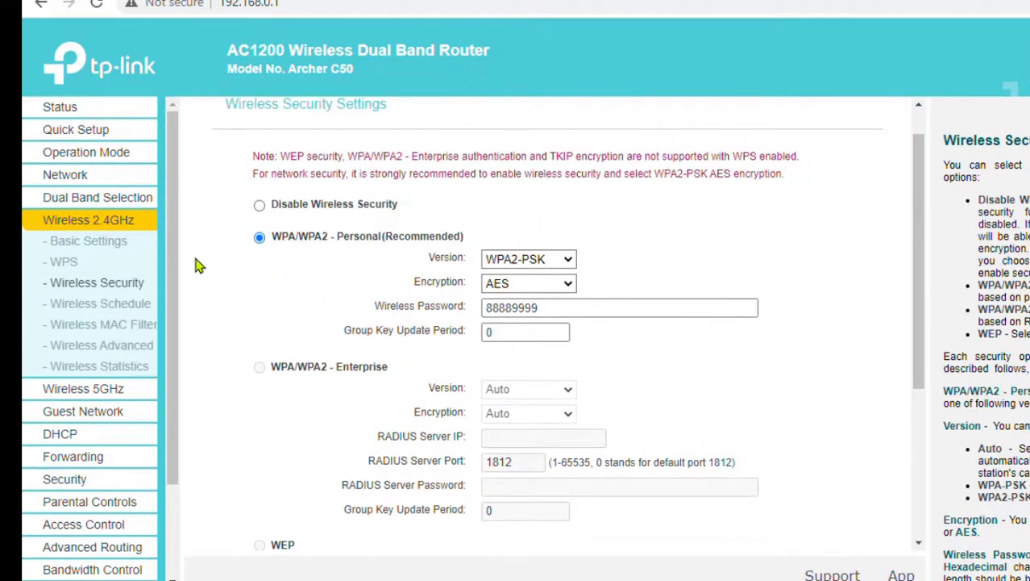
- Rename the 5GHz SSID to Testing_5G, set 40MHz channel width, and save
{"action": "left_click", "coordinate": [121, 394]}
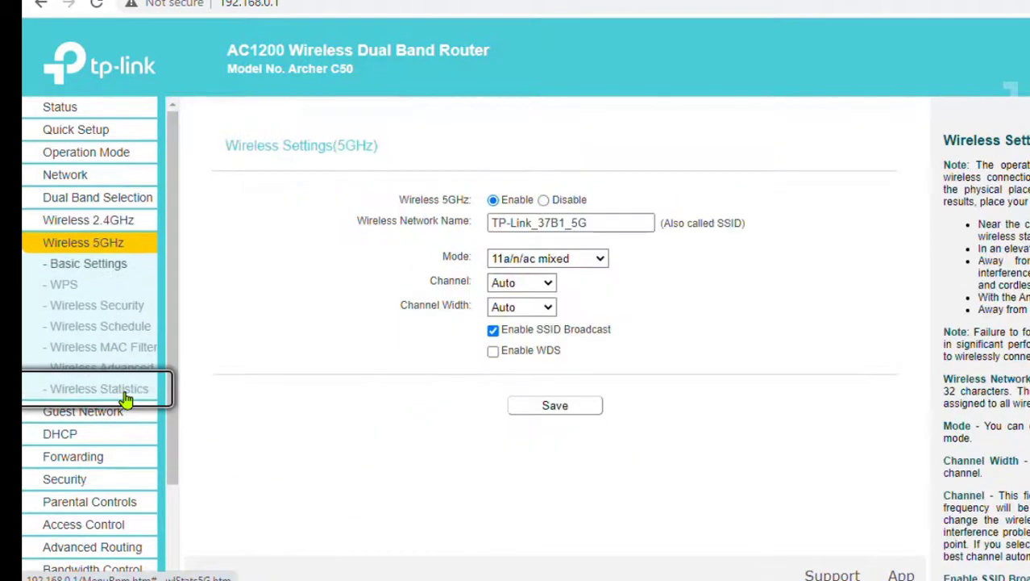
{"action": "triple_click", "coordinate": [621, 222]}
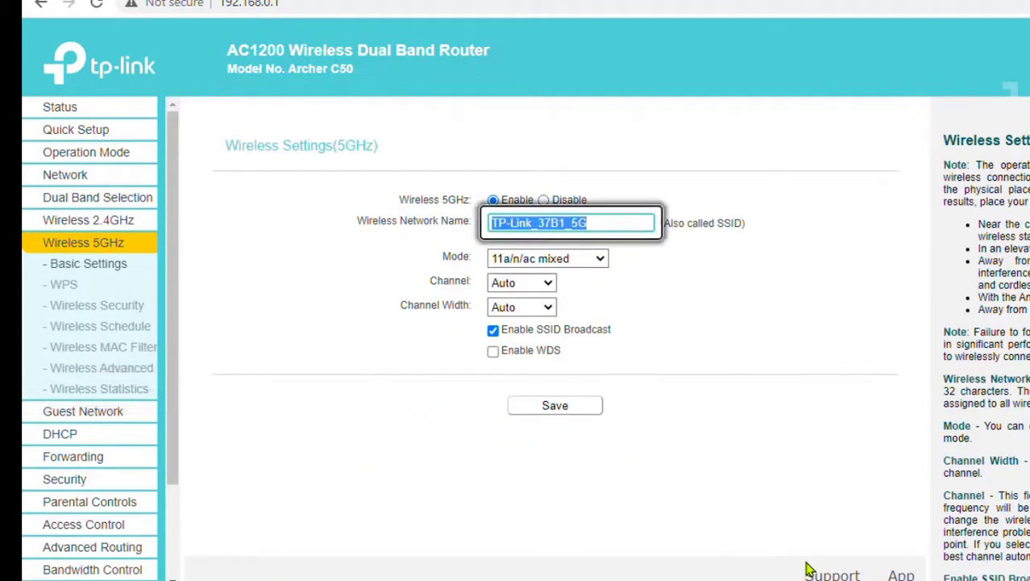
{"action": "type", "text": "T"}
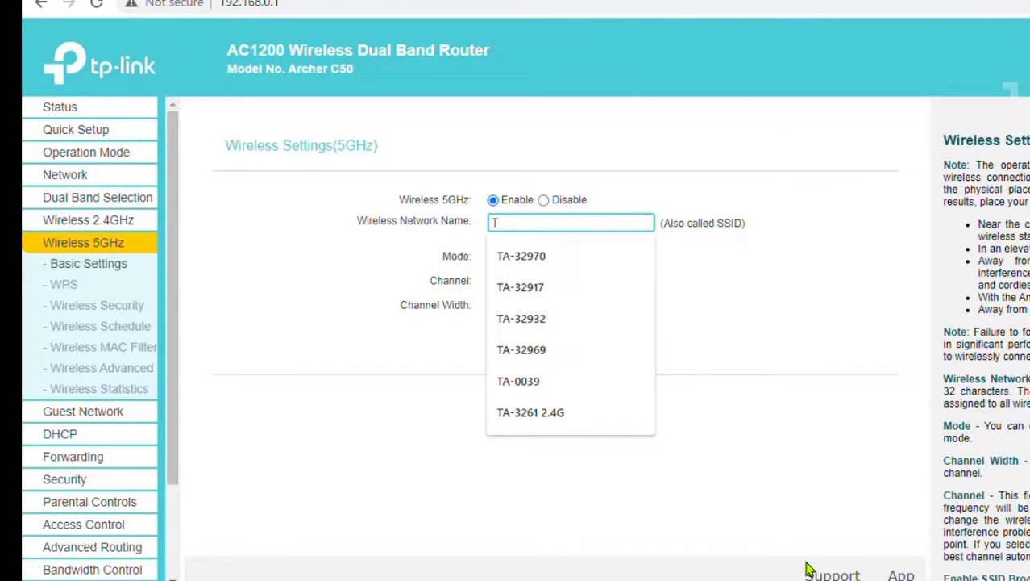
{"action": "type", "text": "esting_5G"}
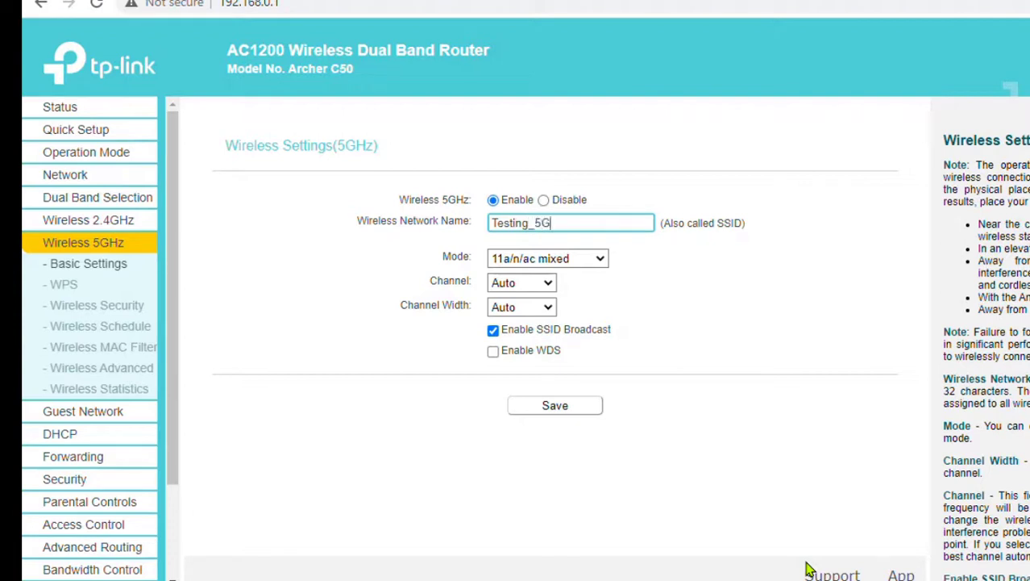
{"action": "left_click", "coordinate": [549, 311]}
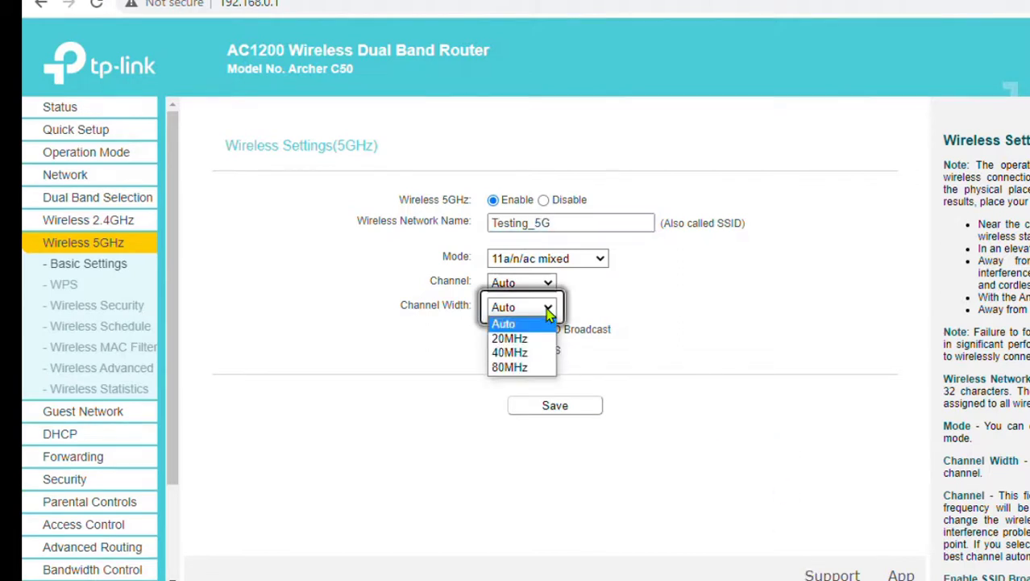
{"action": "left_click", "coordinate": [541, 357]}
{"action": "left_click", "coordinate": [555, 408]}
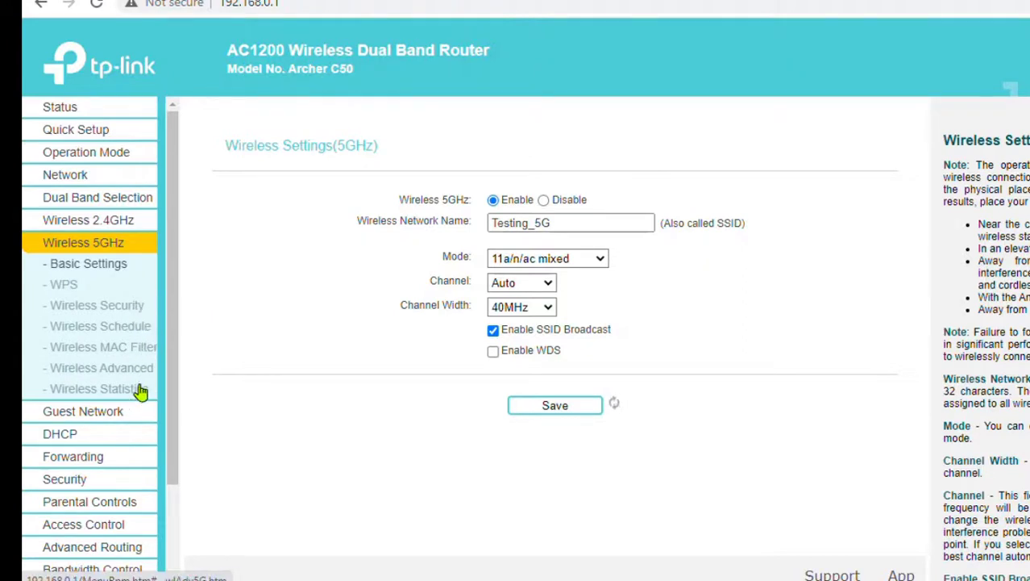
{"action": "left_click", "coordinate": [114, 311]}
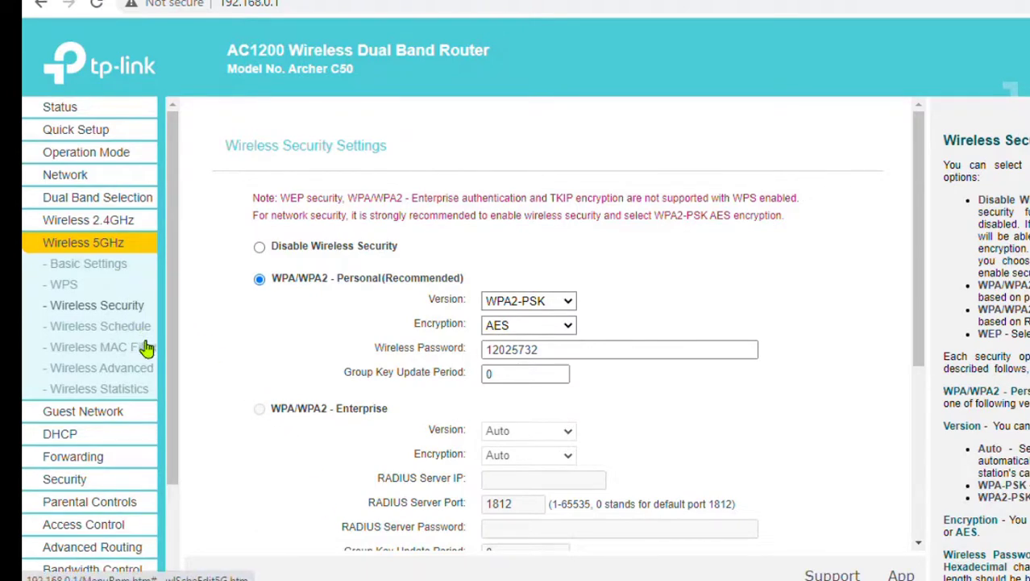
- Replace the 5GHz Wi-Fi password with the same new one and save it
{"action": "scroll", "coordinate": [855, 376], "scroll_direction": "down", "scroll_amount": 4}
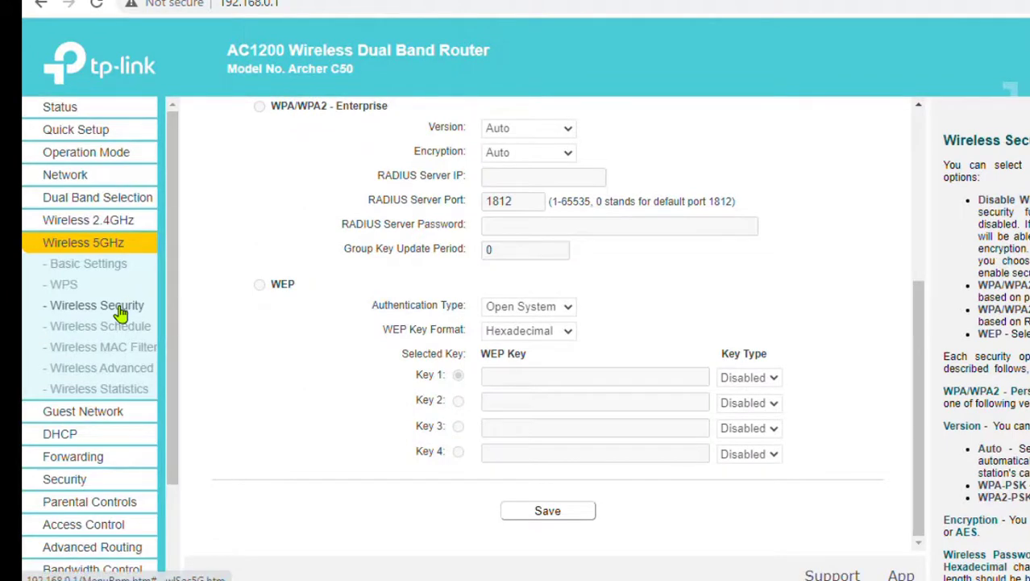
{"action": "scroll", "coordinate": [565, 363], "scroll_direction": "up", "scroll_amount": 4}
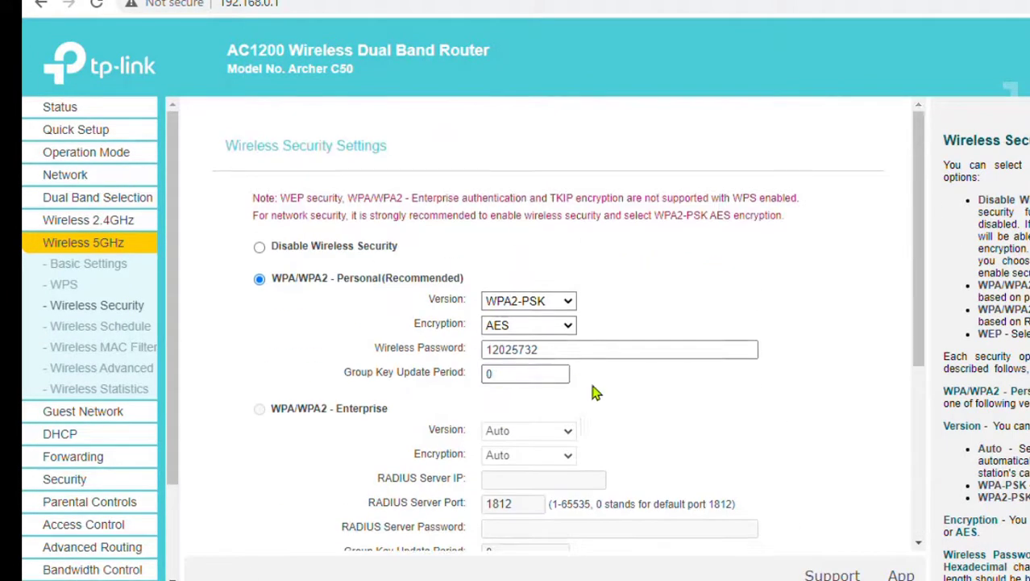
{"action": "left_click", "coordinate": [606, 349]}
{"action": "key", "text": "ctrl+a"}
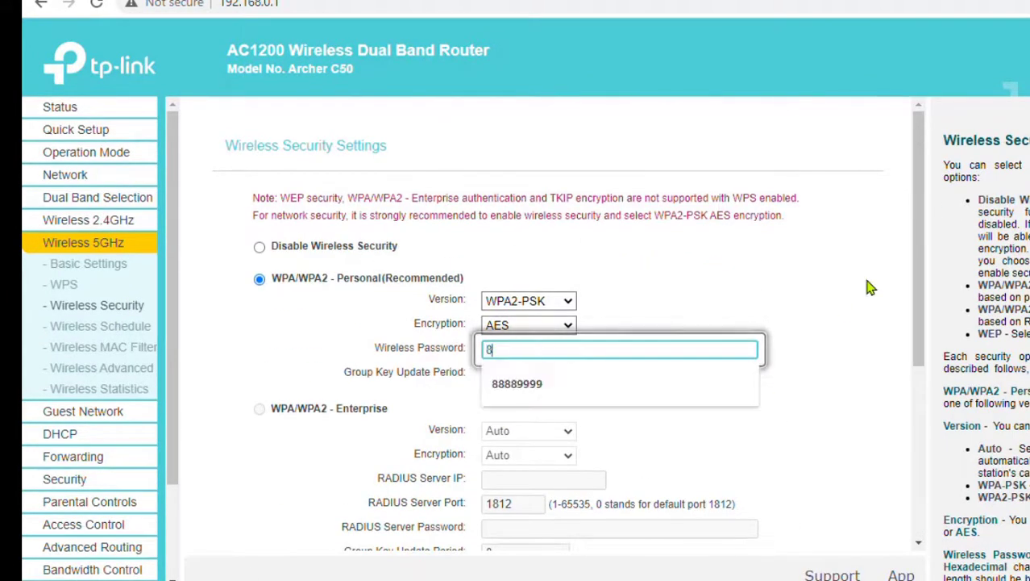
{"action": "left_click", "coordinate": [603, 380]}
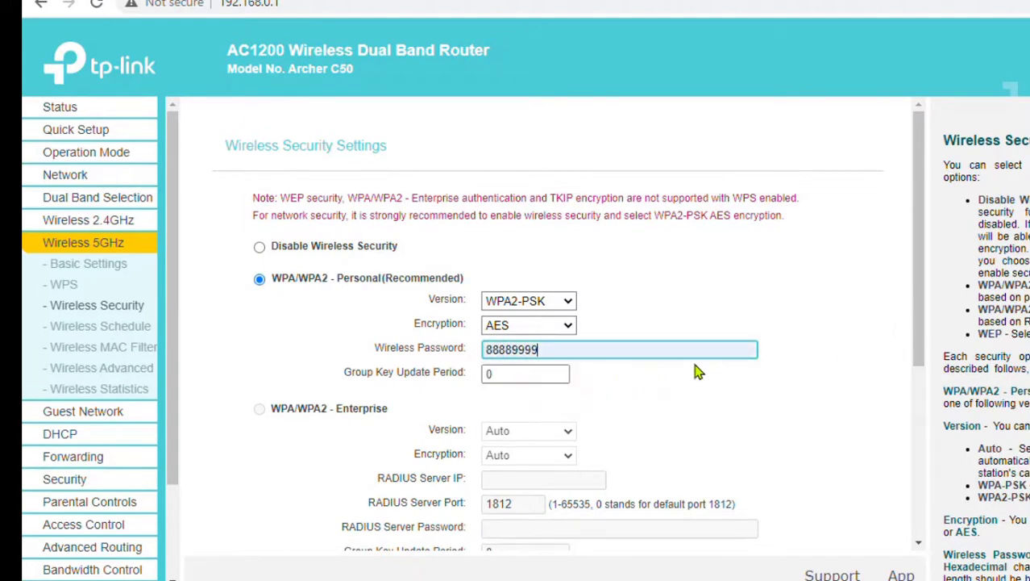
{"action": "scroll", "coordinate": [754, 378], "scroll_direction": "down", "scroll_amount": 3}
{"action": "scroll", "coordinate": [785, 402], "scroll_direction": "down", "scroll_amount": 3}
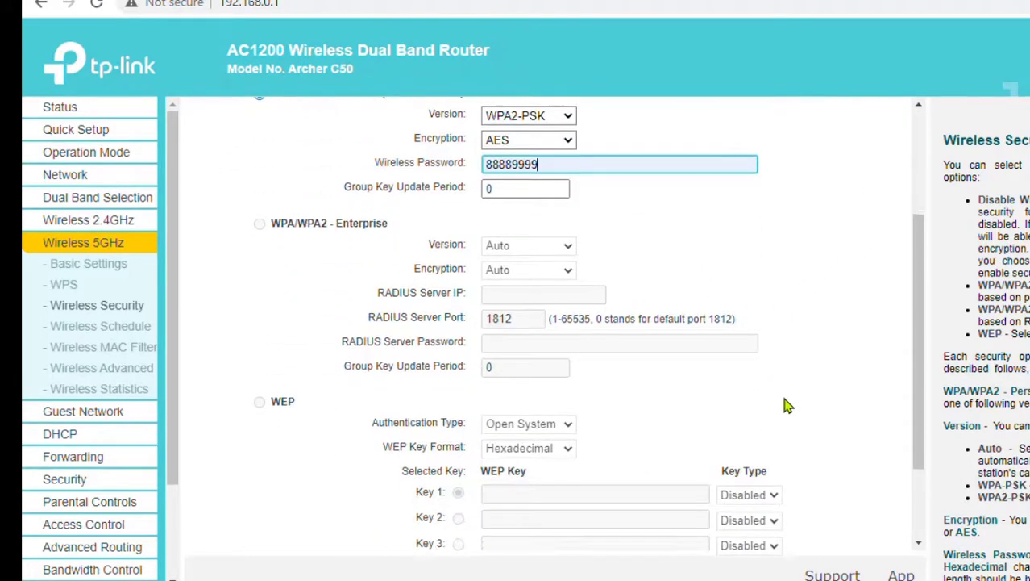
{"action": "left_click", "coordinate": [562, 516]}
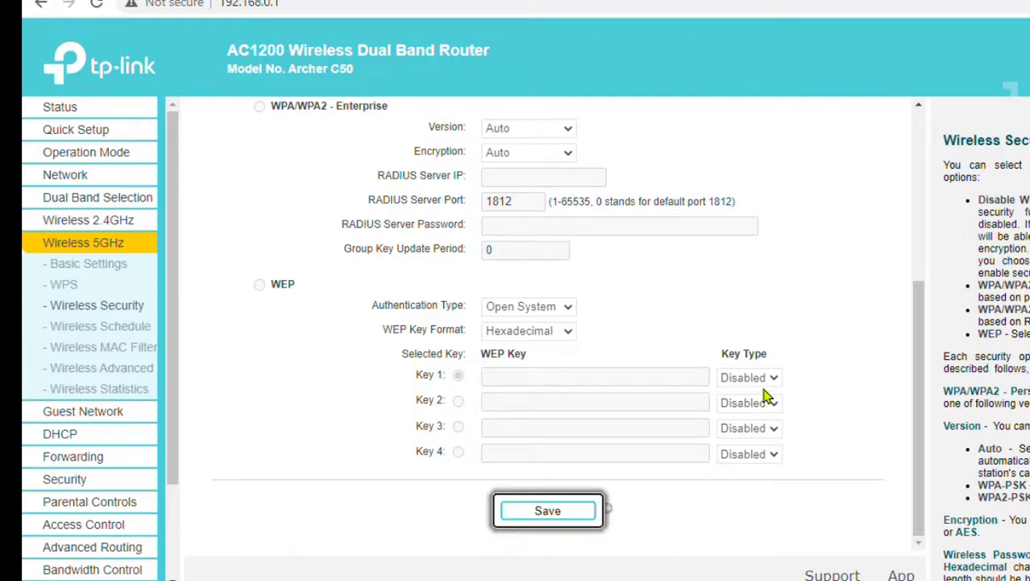
{"action": "scroll", "coordinate": [766, 396], "scroll_direction": "up", "scroll_amount": 5}
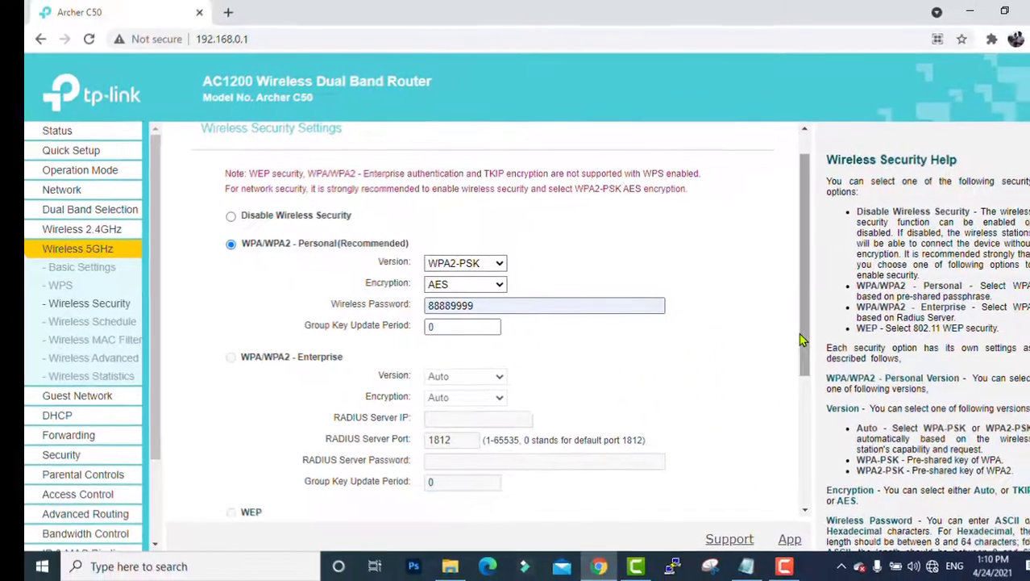
{"action": "left_click_drag", "start_coordinate": [919, 350], "coordinate": [920, 505]}
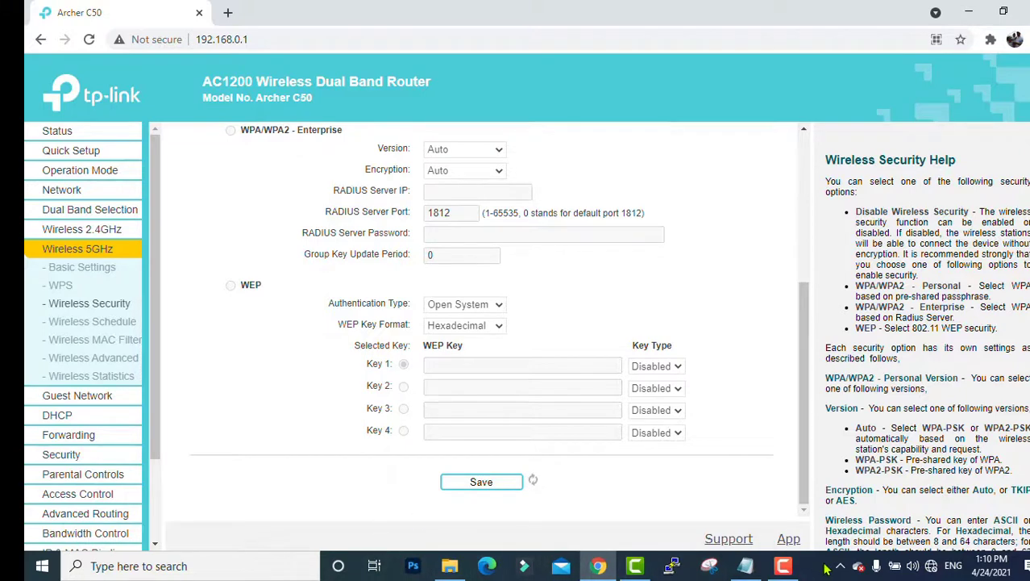
{"action": "left_click", "coordinate": [293, 412]}
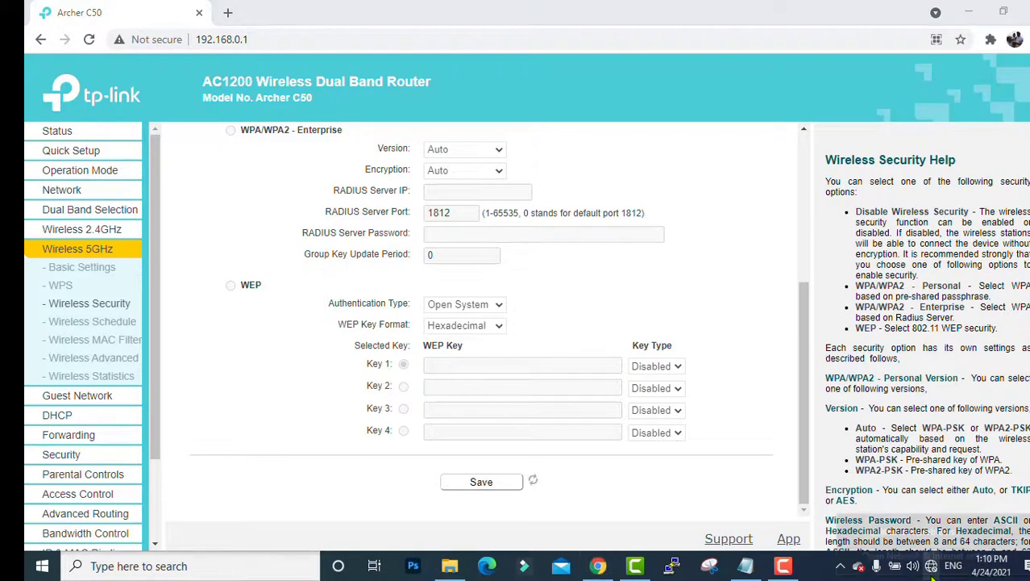
- Open the Network Connections adapter list via the tray's Network & Internet settings
{"action": "right_click", "coordinate": [931, 566]}
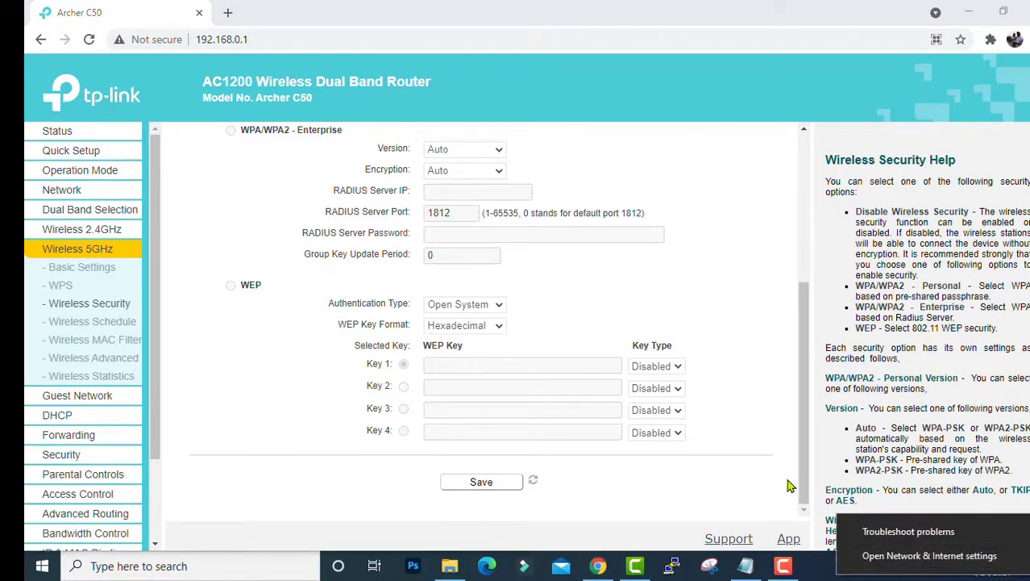
{"action": "left_click", "coordinate": [855, 523]}
{"action": "right_click", "coordinate": [932, 566]}
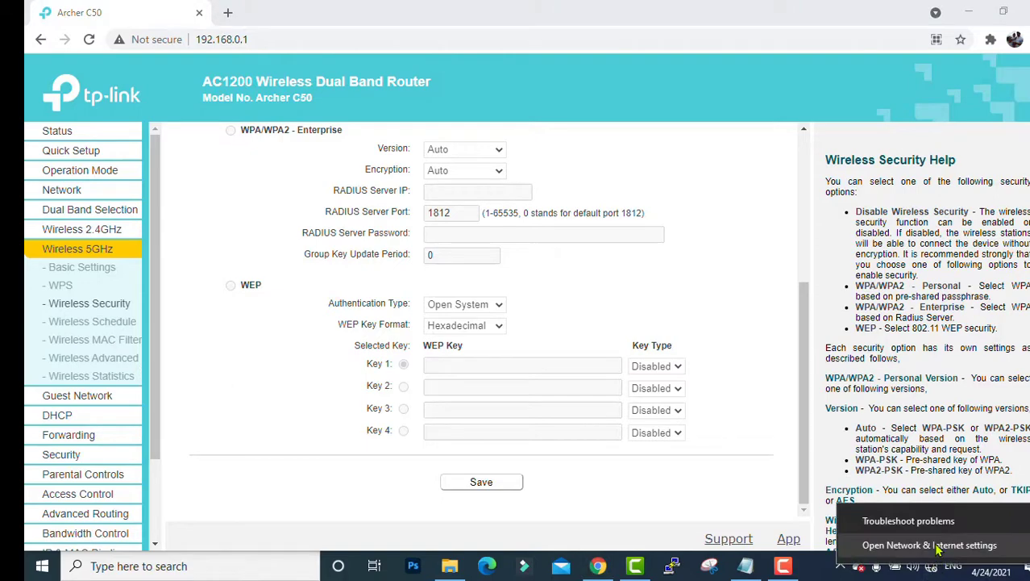
{"action": "left_click", "coordinate": [940, 545]}
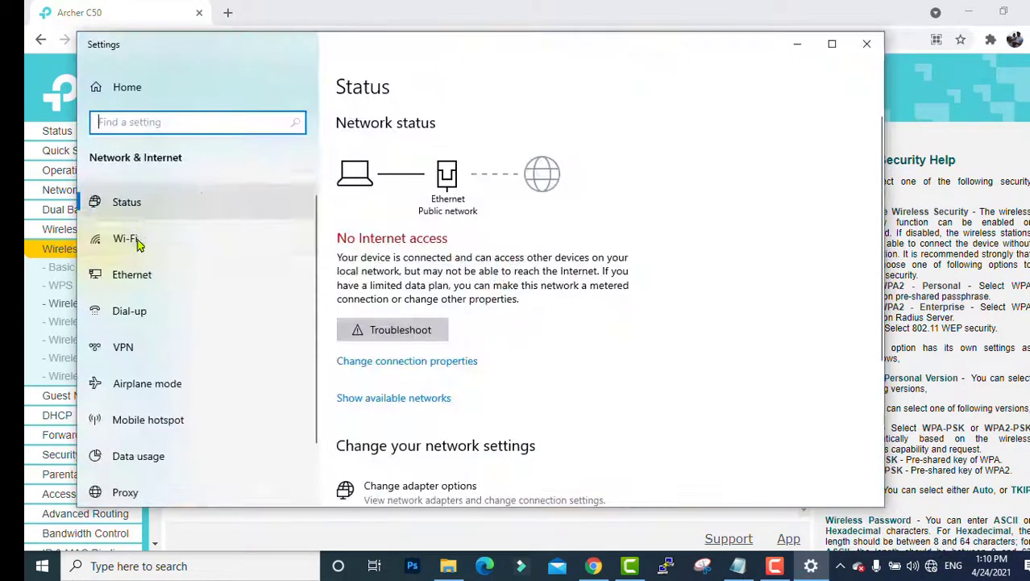
{"action": "left_click", "coordinate": [148, 278]}
{"action": "left_click", "coordinate": [363, 234]}
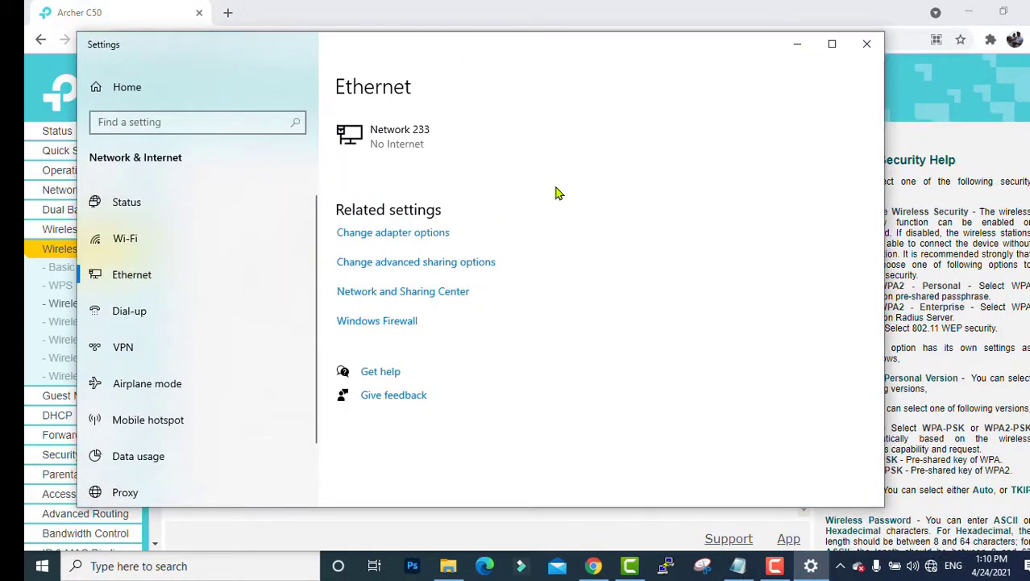
- Check Ethernet details show IPv4 192.168.0.100 and DNS 192.168.0.1, then close the dialogs
{"action": "double_click", "coordinate": [513, 117]}
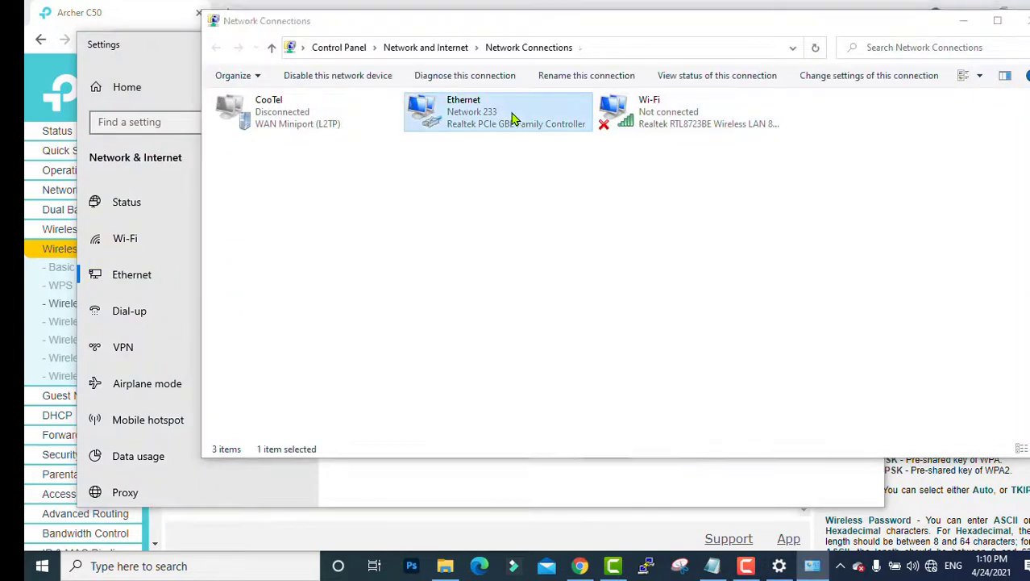
{"action": "left_click", "coordinate": [476, 270]}
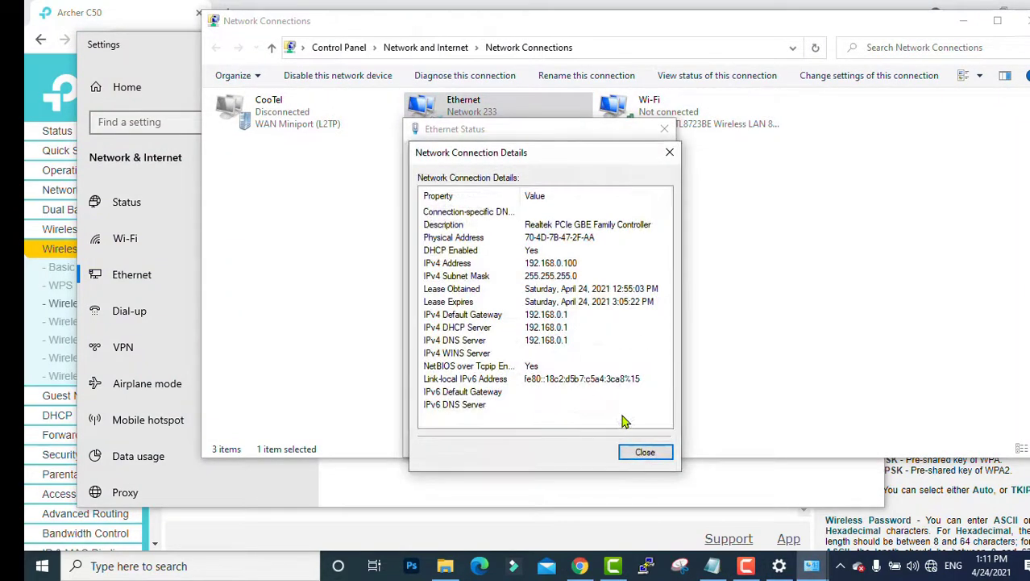
{"action": "left_click", "coordinate": [566, 342]}
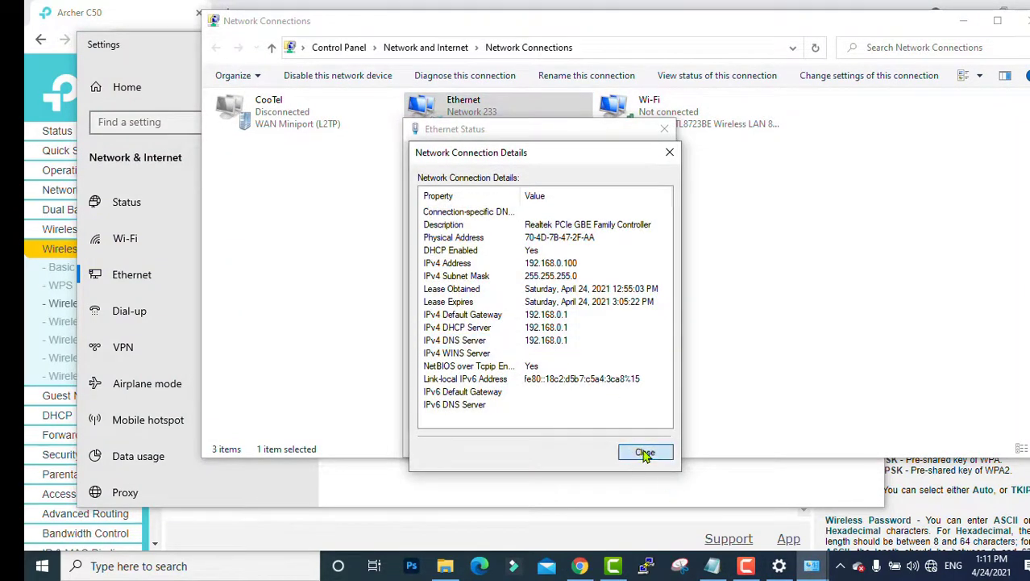
{"action": "left_click", "coordinate": [645, 452]}
{"action": "left_click", "coordinate": [645, 443]}
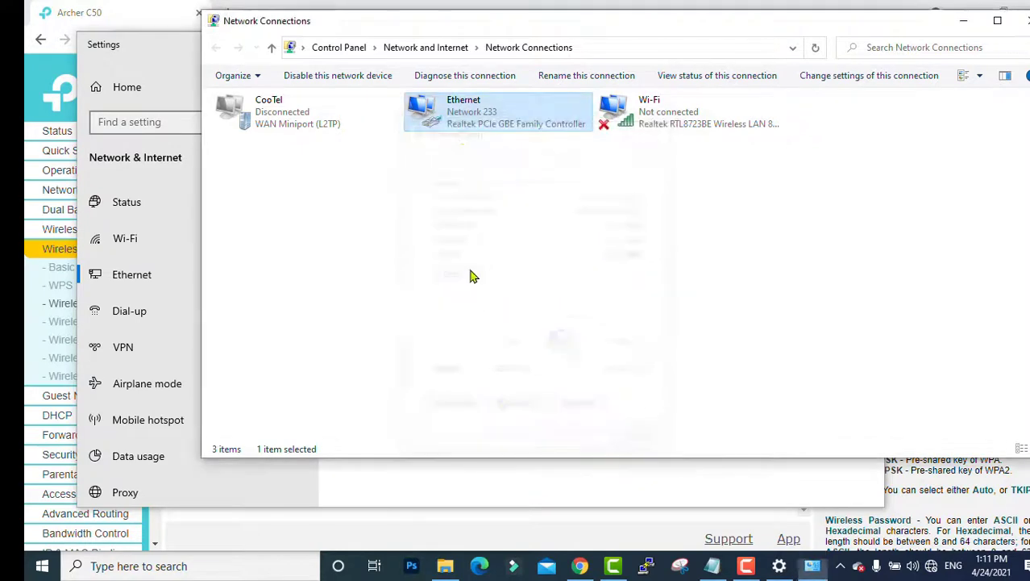
- Disable the Ethernet connection and then re-enable it
{"action": "right_click", "coordinate": [469, 127]}
{"action": "left_click", "coordinate": [498, 135]}
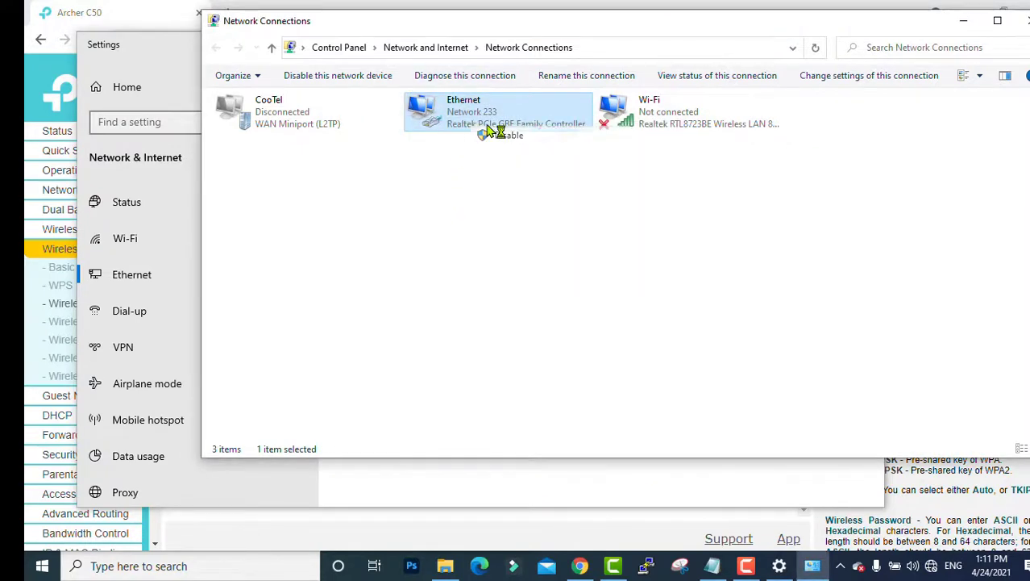
{"action": "right_click", "coordinate": [486, 122]}
{"action": "left_click", "coordinate": [523, 130]}
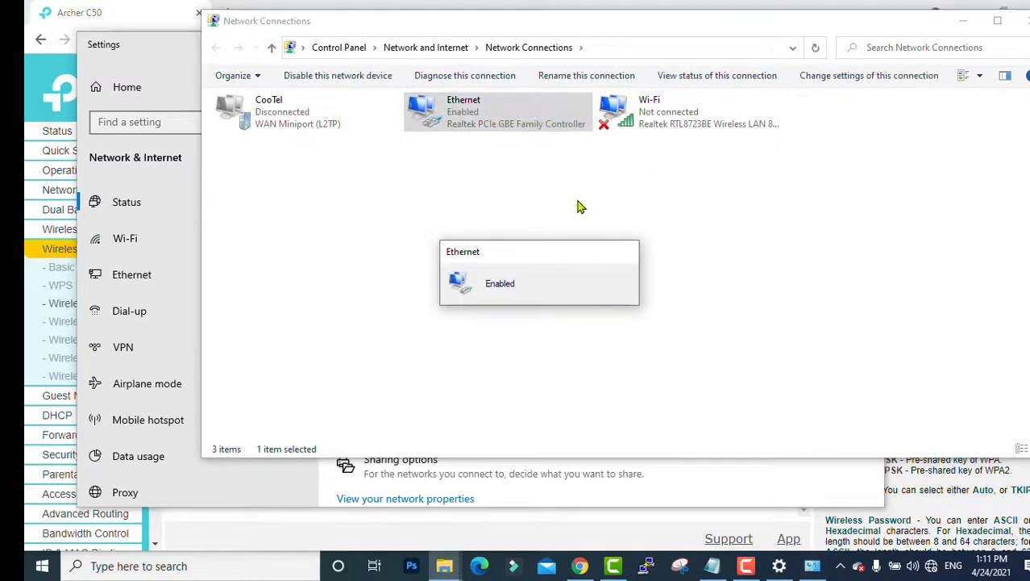
{"action": "left_click", "coordinate": [685, 304]}
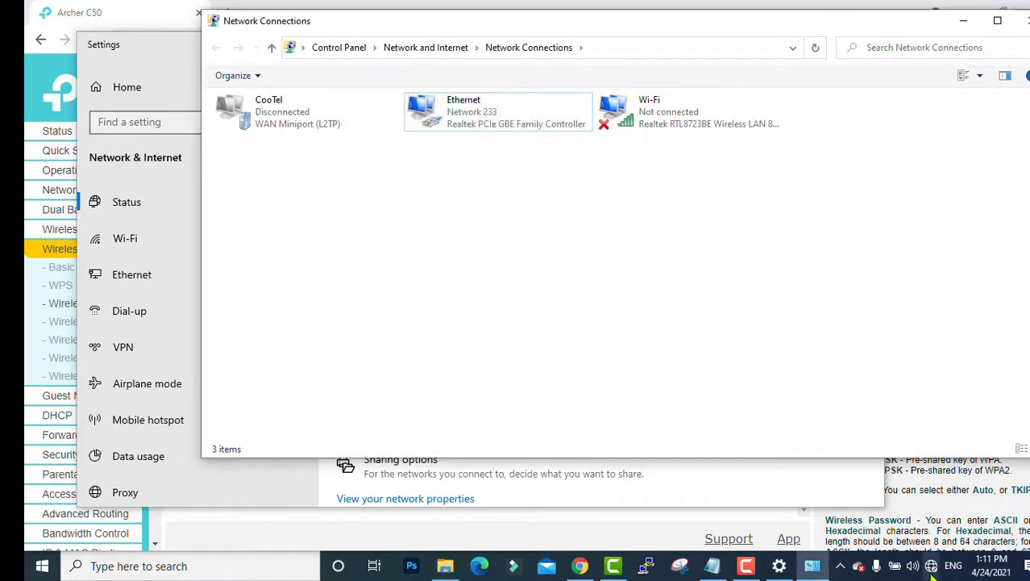
- Confirm in Ethernet's details that the DNS servers are 8.8.8.8 and 8.8.4.4
{"action": "left_click", "coordinate": [473, 125]}
{"action": "double_click", "coordinate": [473, 125]}
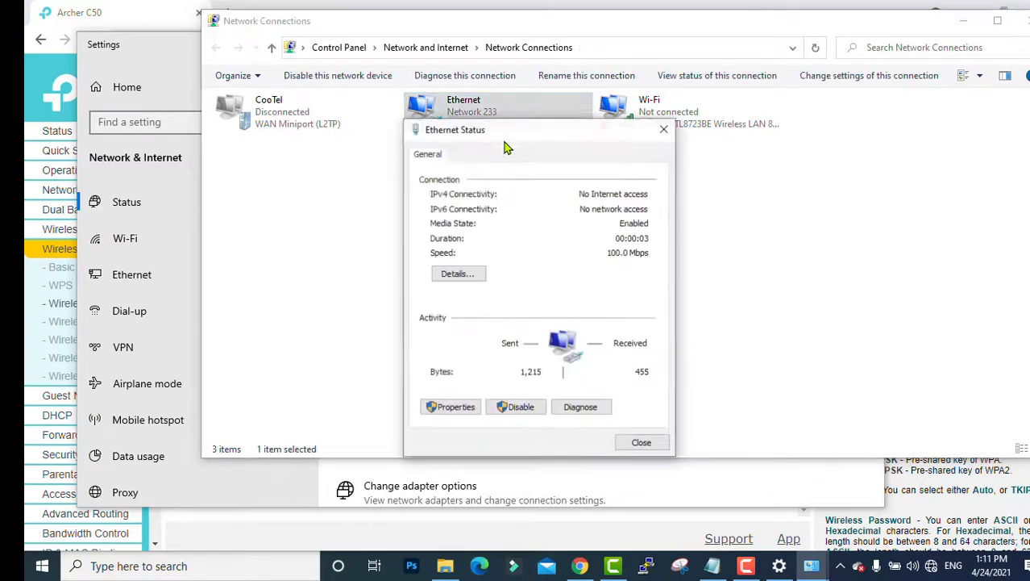
{"action": "left_click", "coordinate": [451, 272]}
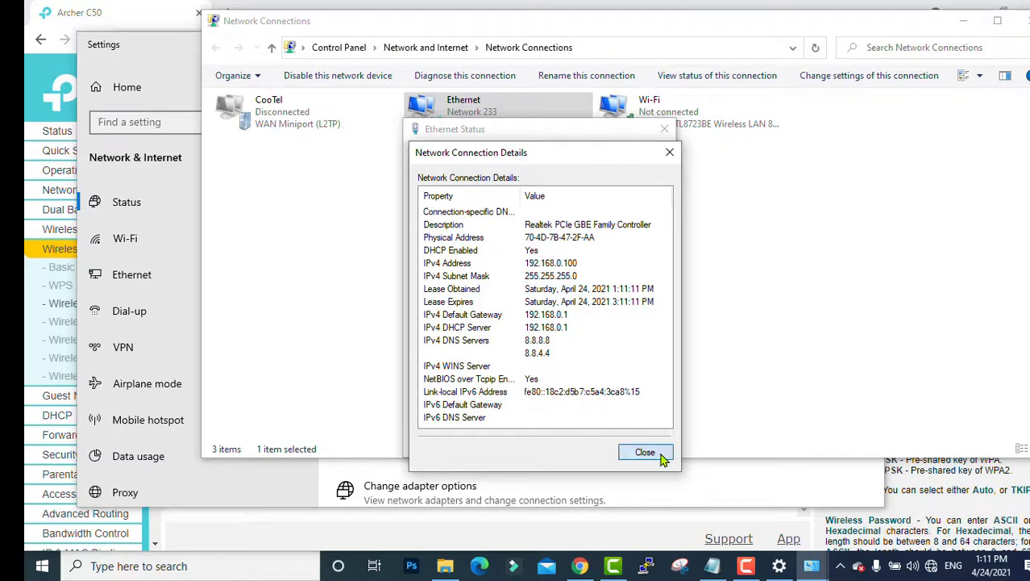
{"action": "left_click", "coordinate": [662, 457]}
{"action": "left_click", "coordinate": [657, 452]}
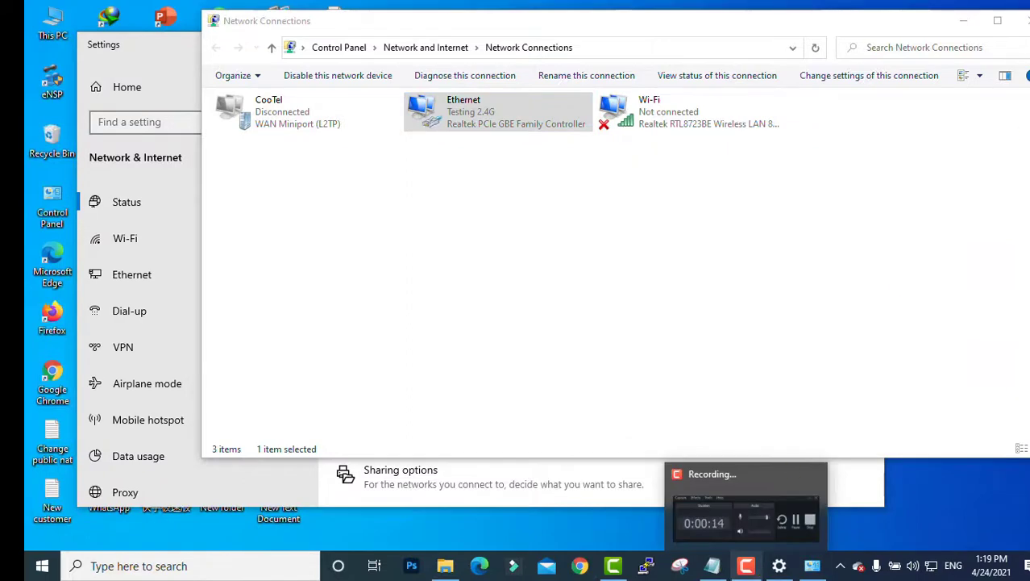
- Close Network Connections and Settings, then refresh the desktop
{"action": "left_click", "coordinate": [1022, 21]}
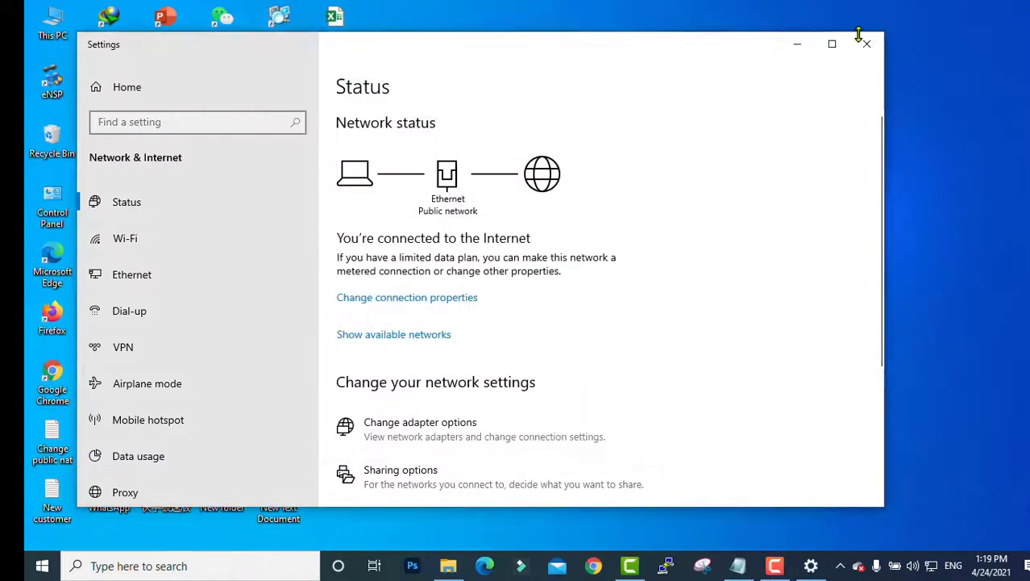
{"action": "left_click", "coordinate": [868, 45]}
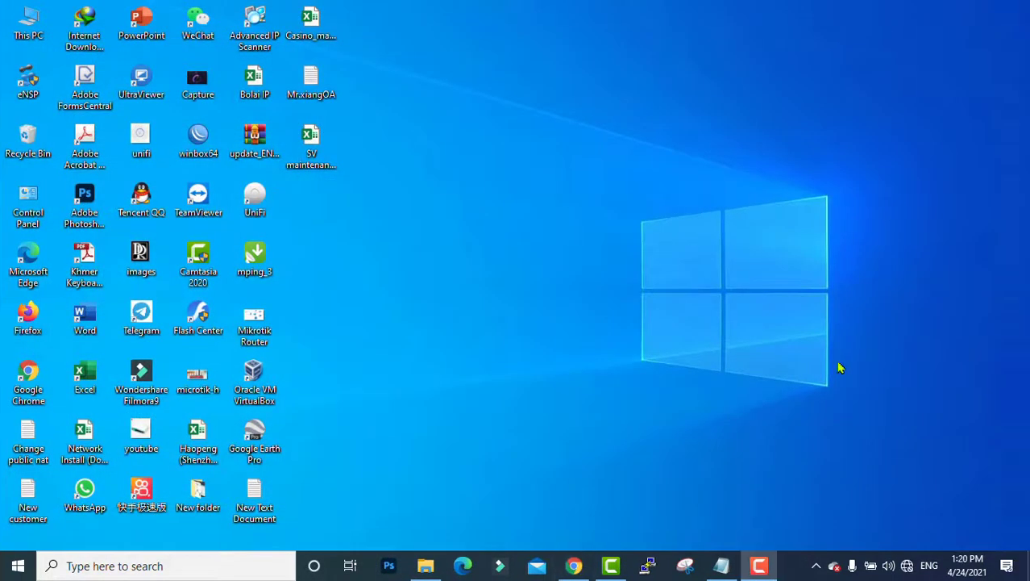
{"action": "right_click", "coordinate": [614, 155]}
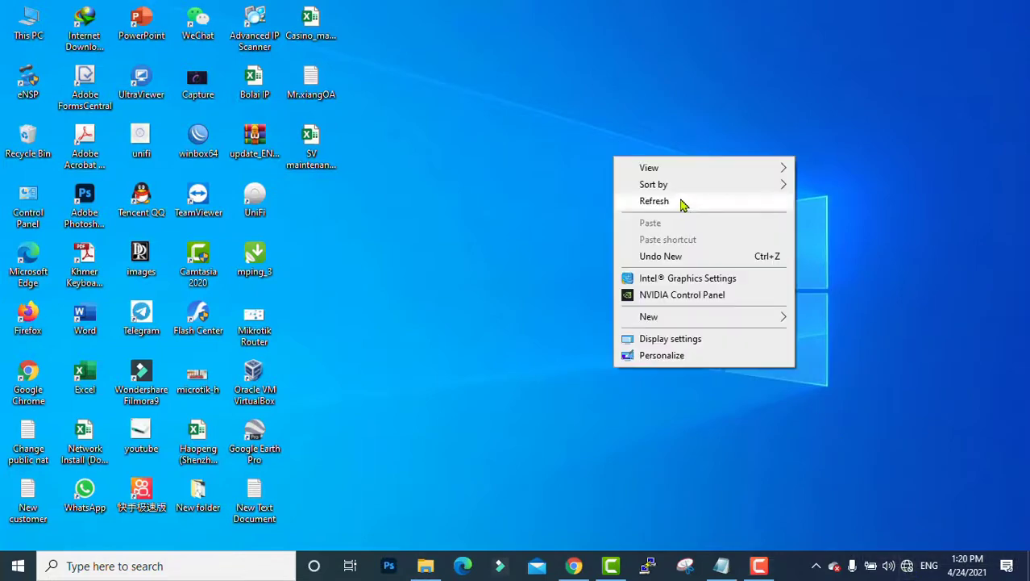
{"action": "left_click", "coordinate": [681, 201]}
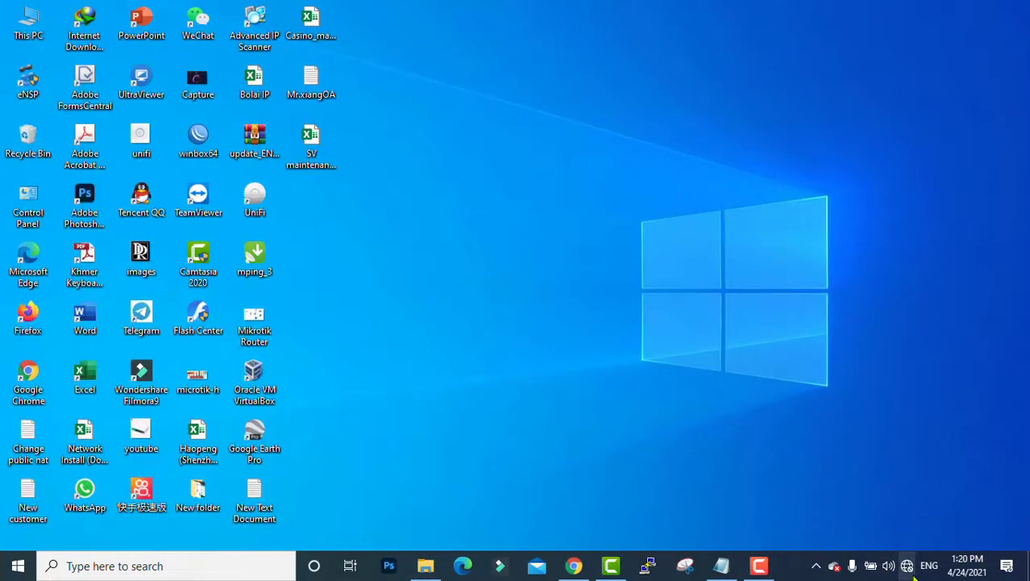
- Connect to the Testing 2.4G Wi-Fi network and launch Google Chrome
{"action": "left_click", "coordinate": [907, 566]}
{"action": "left_click", "coordinate": [892, 223]}
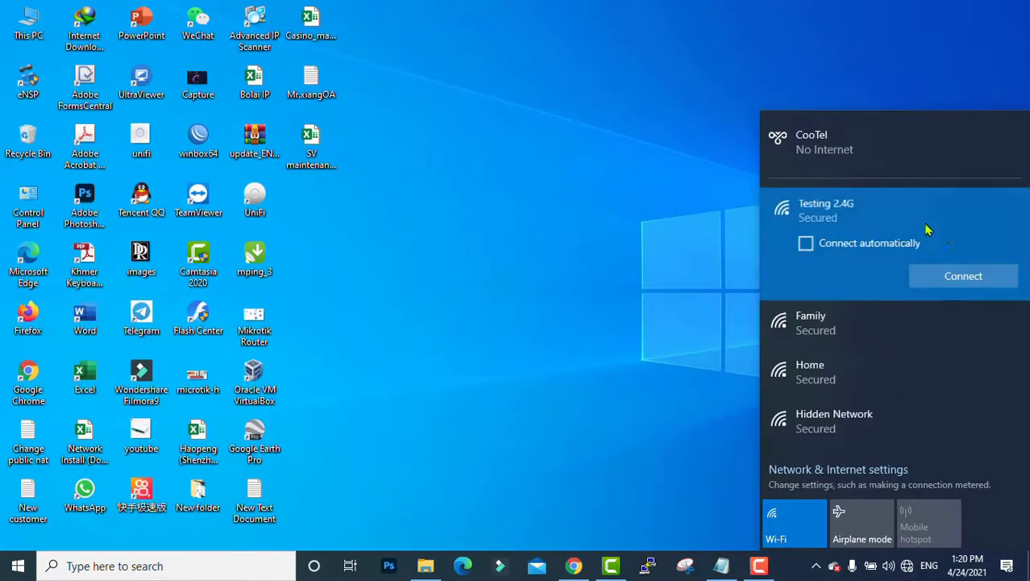
{"action": "left_click", "coordinate": [966, 279]}
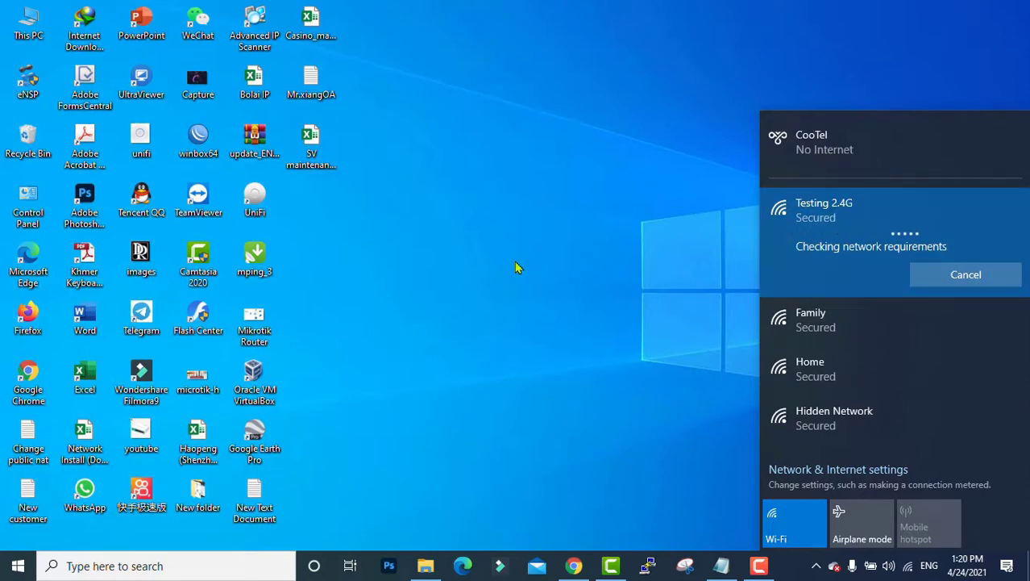
{"action": "left_click", "coordinate": [515, 395]}
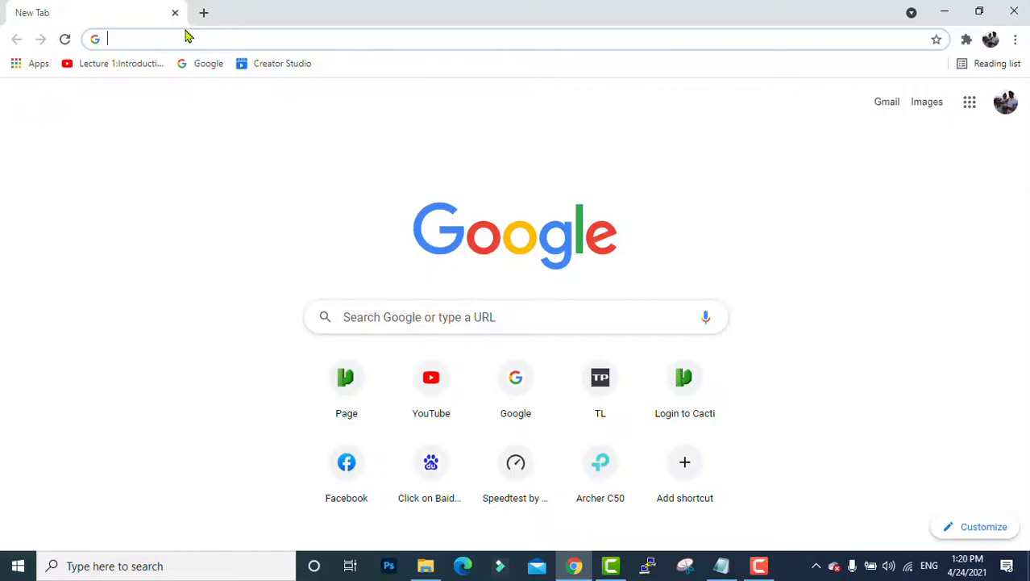
- Load google.com in Chrome, then open a Command Prompt with Win+R and cmd
{"action": "left_click", "coordinate": [429, 43]}
{"action": "type", "text": "g"}
{"action": "key", "text": "Return"}
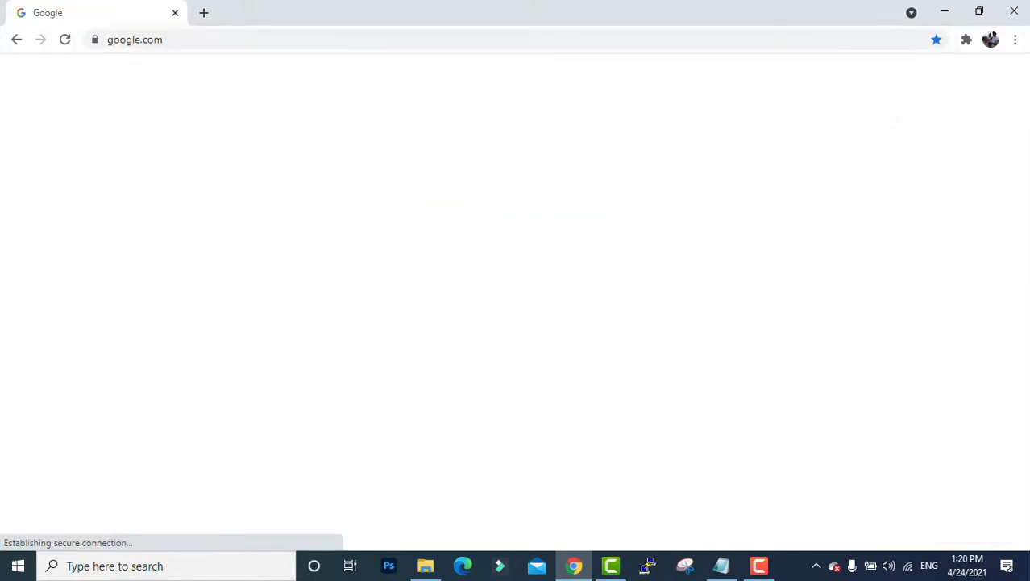
{"action": "left_click", "coordinate": [367, 37]}
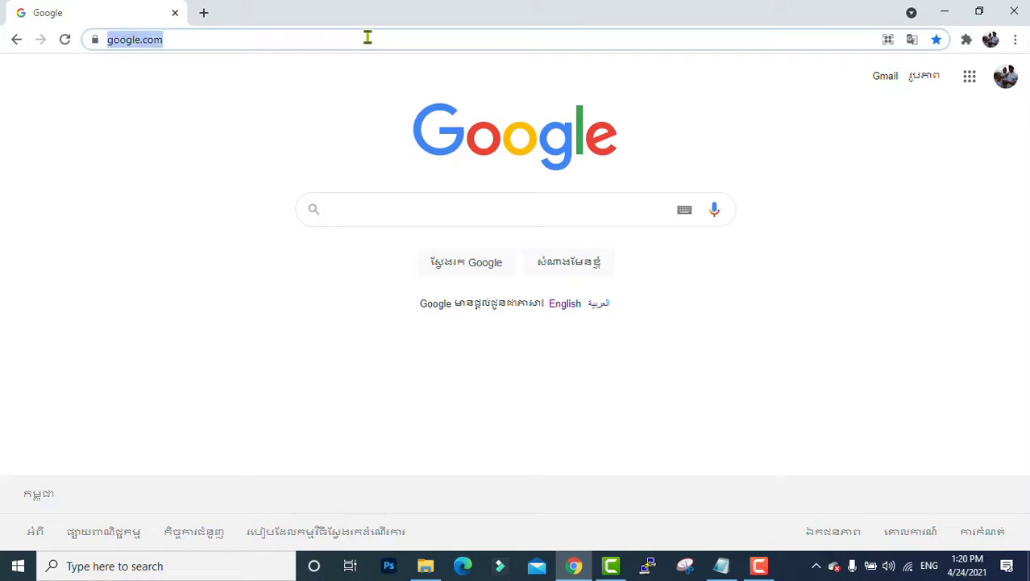
{"action": "key", "text": "super+r"}
{"action": "key", "text": "Return"}
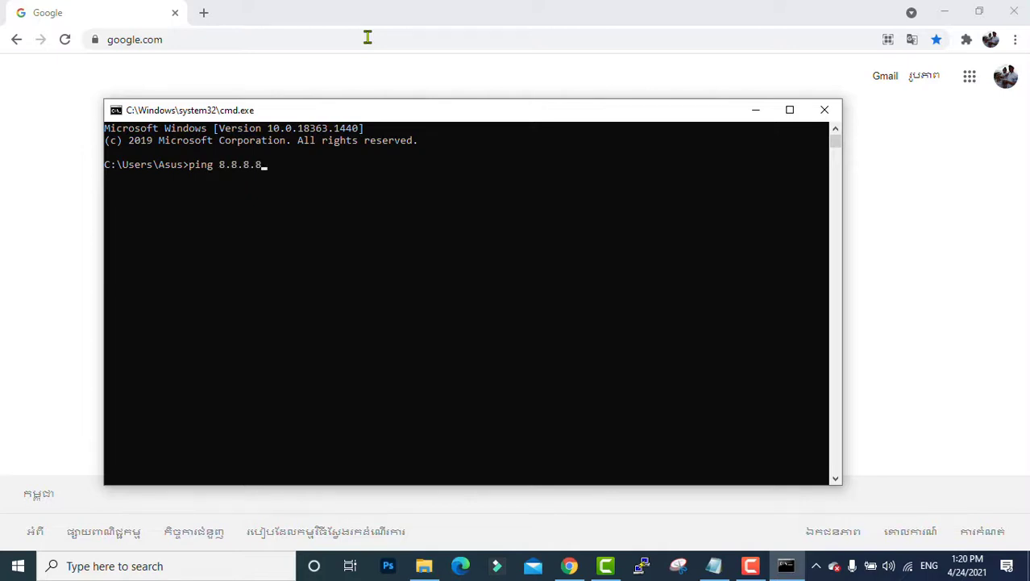
- Ping 8.8.8.8 to confirm 4 replies with 0% loss, then close Command Prompt
{"action": "type", "text": "ping 8.8.8.8"}
{"action": "key", "text": "Return"}
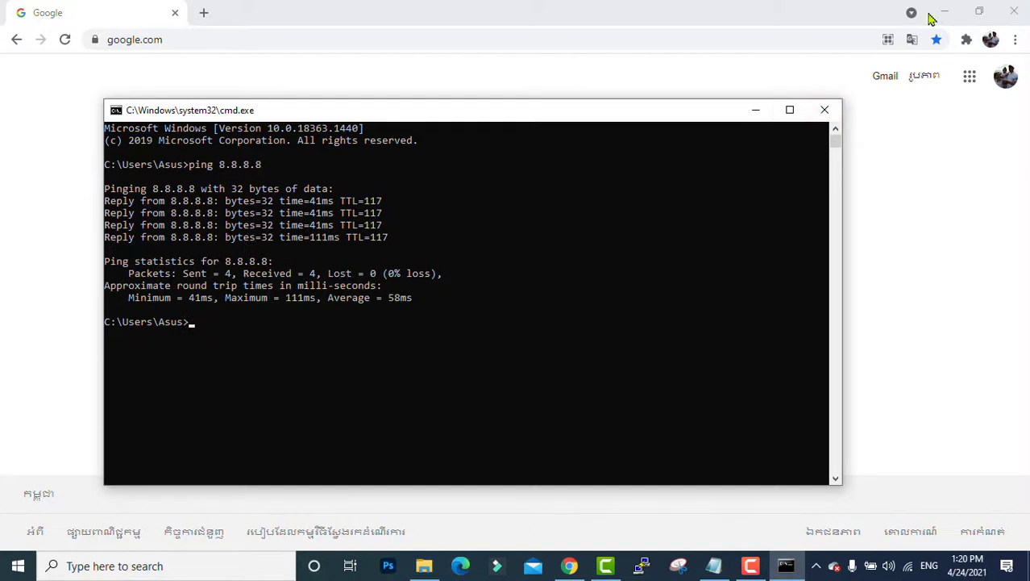
{"action": "left_click", "coordinate": [825, 109]}
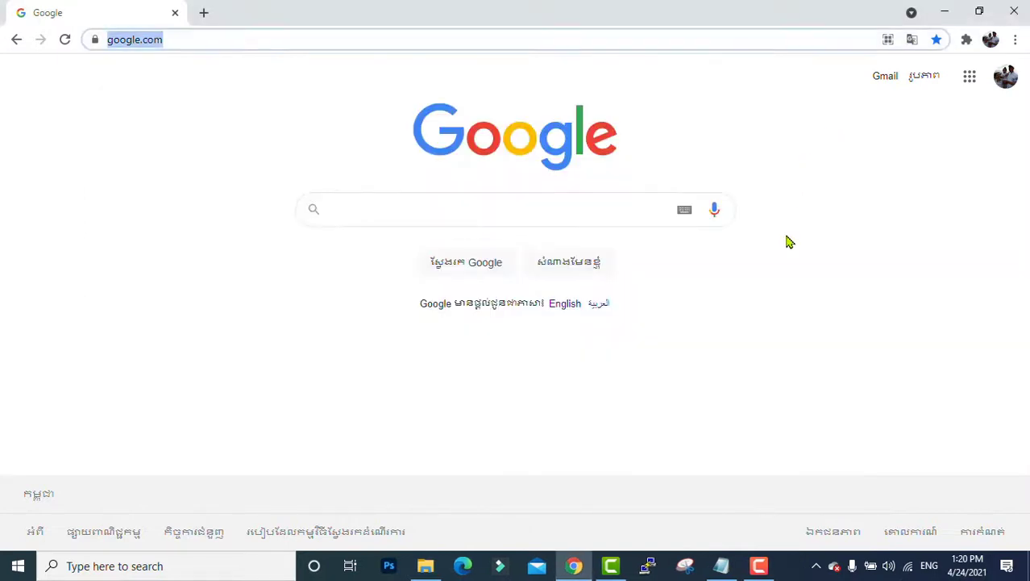
{"action": "mouse_move", "coordinate": [720, 565]}
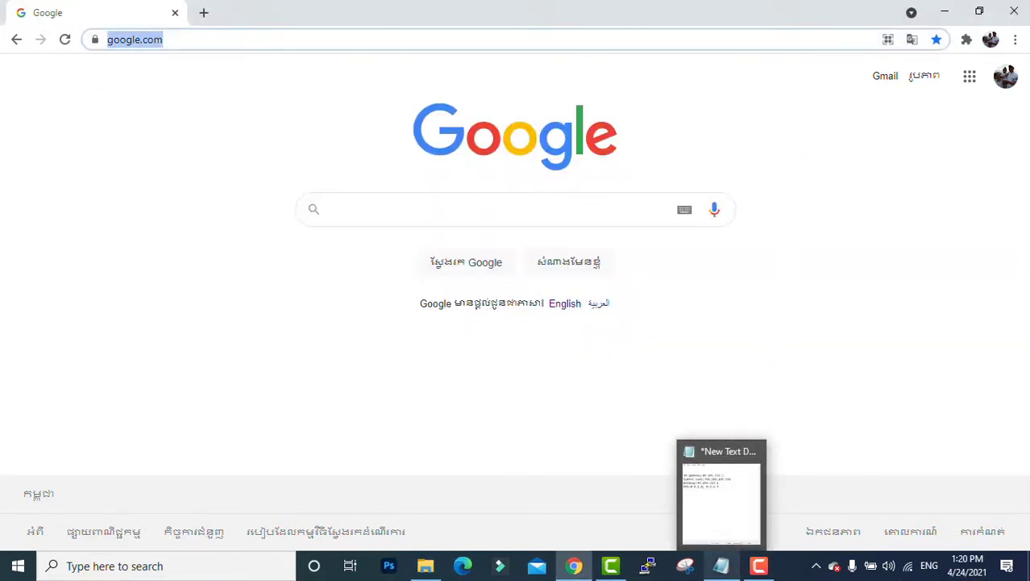